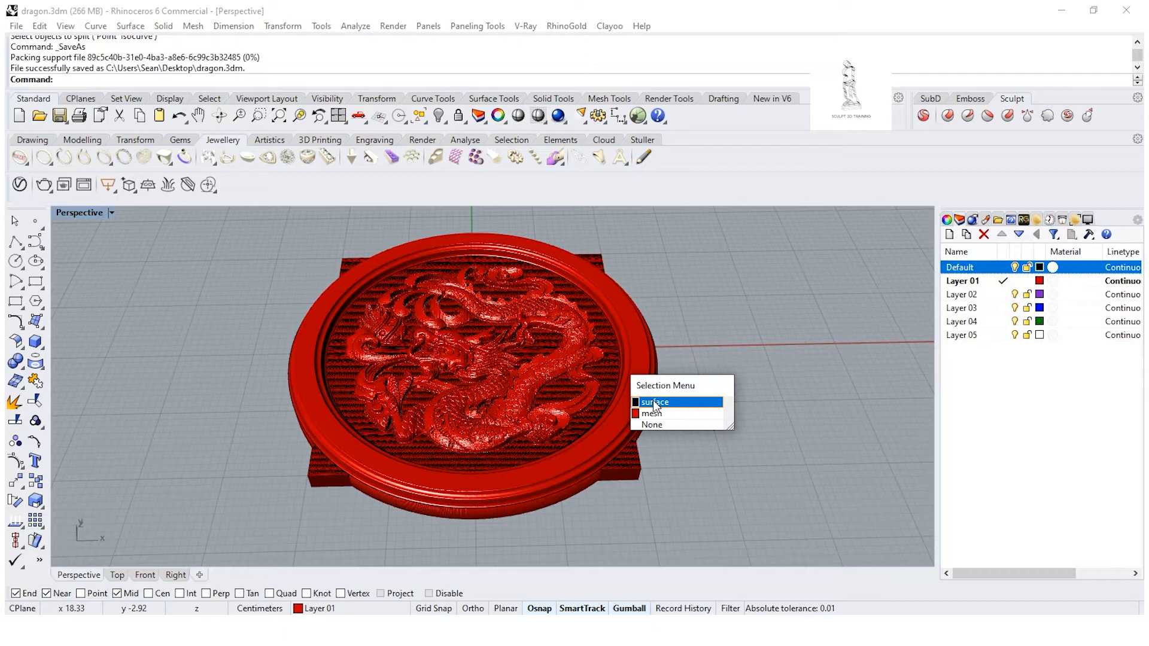
# Move the dragon picture surface out of the medallion and delete it
pyautogui.moveTo(503, 350); pyautogui.dragTo(244, 352)
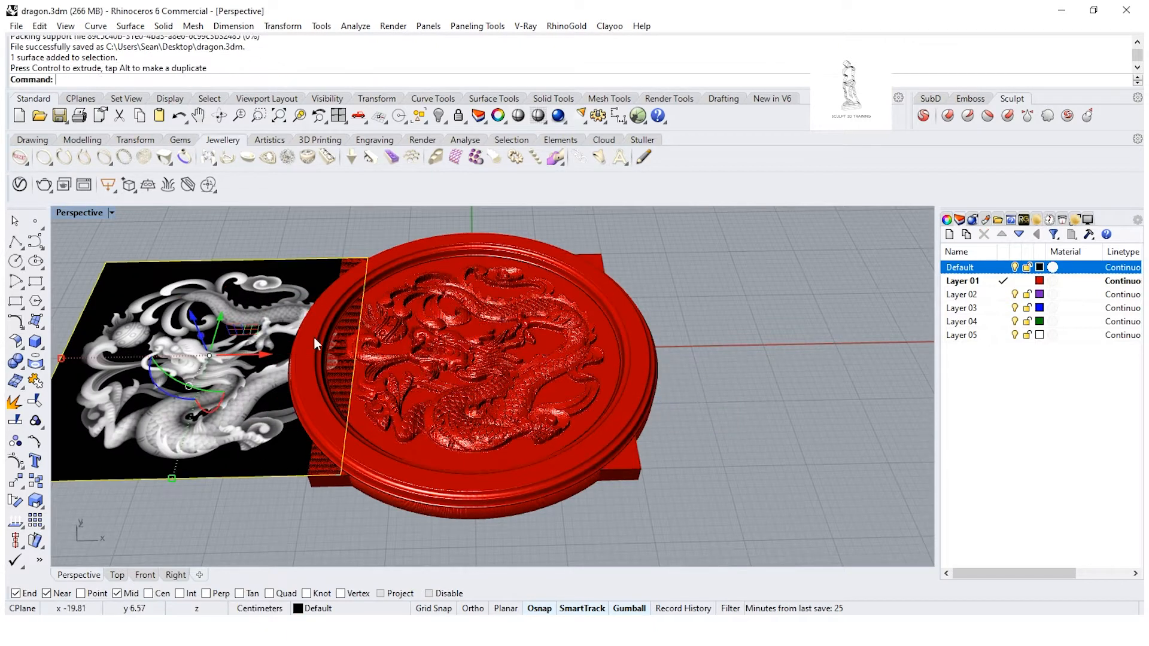
pyautogui.press('Delete')
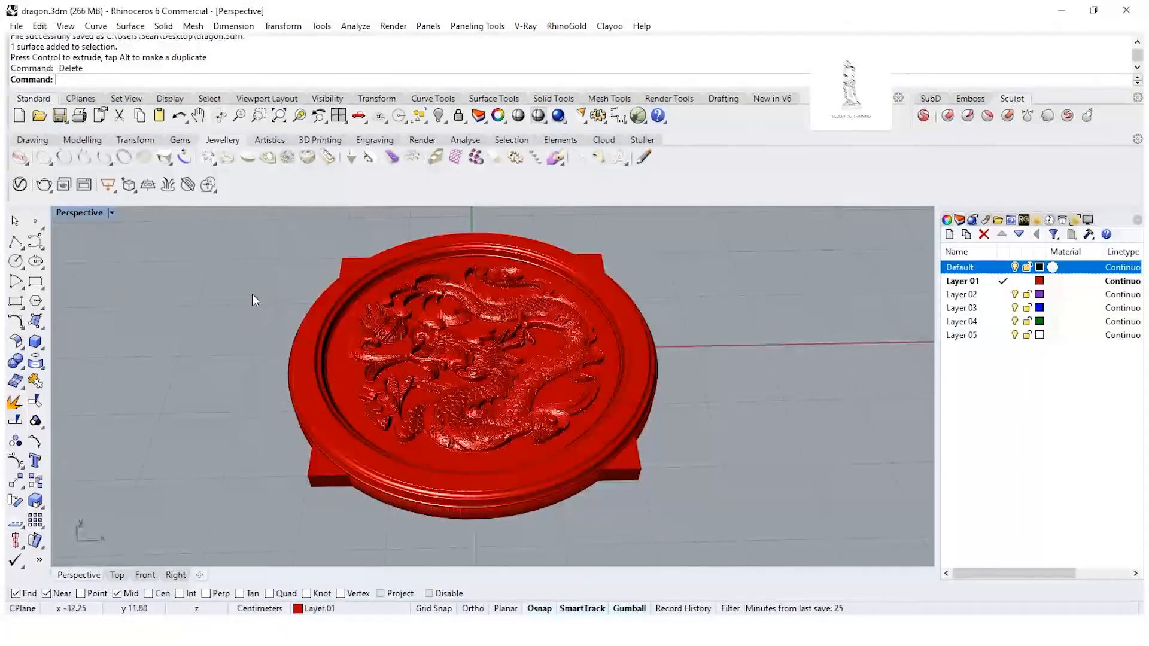
# Scale the circular curve around the medallion's rim uniformly in the Top view so it sits slightly inside the outer edge
pyautogui.scroll(4, 340, 449)
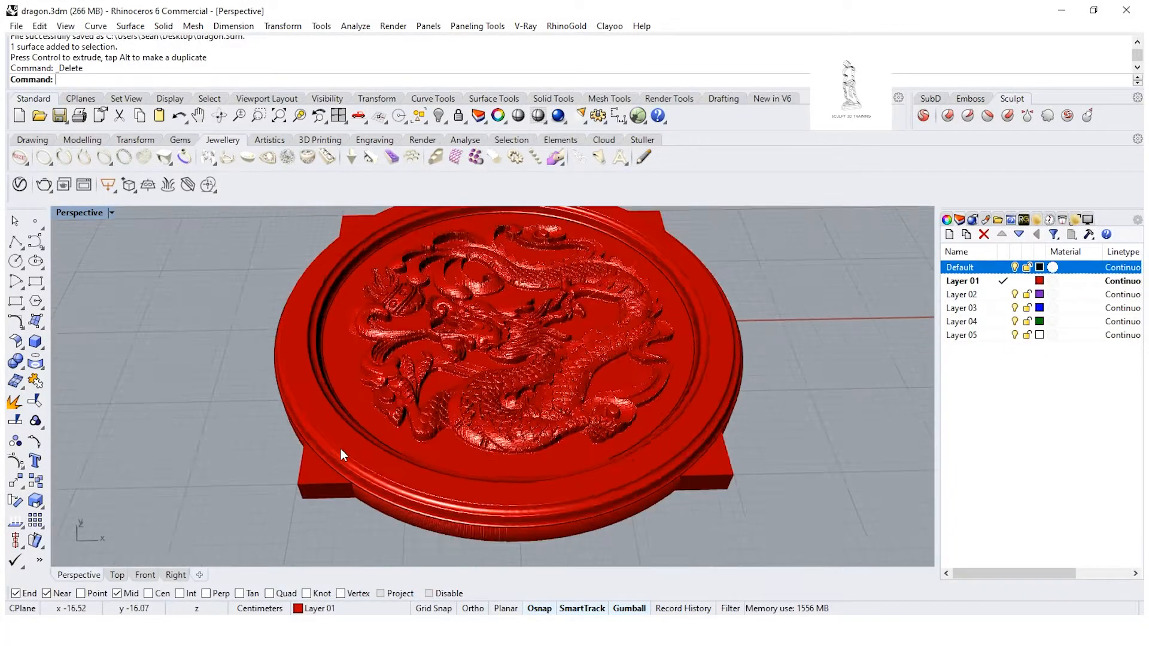
pyautogui.click(327, 473)
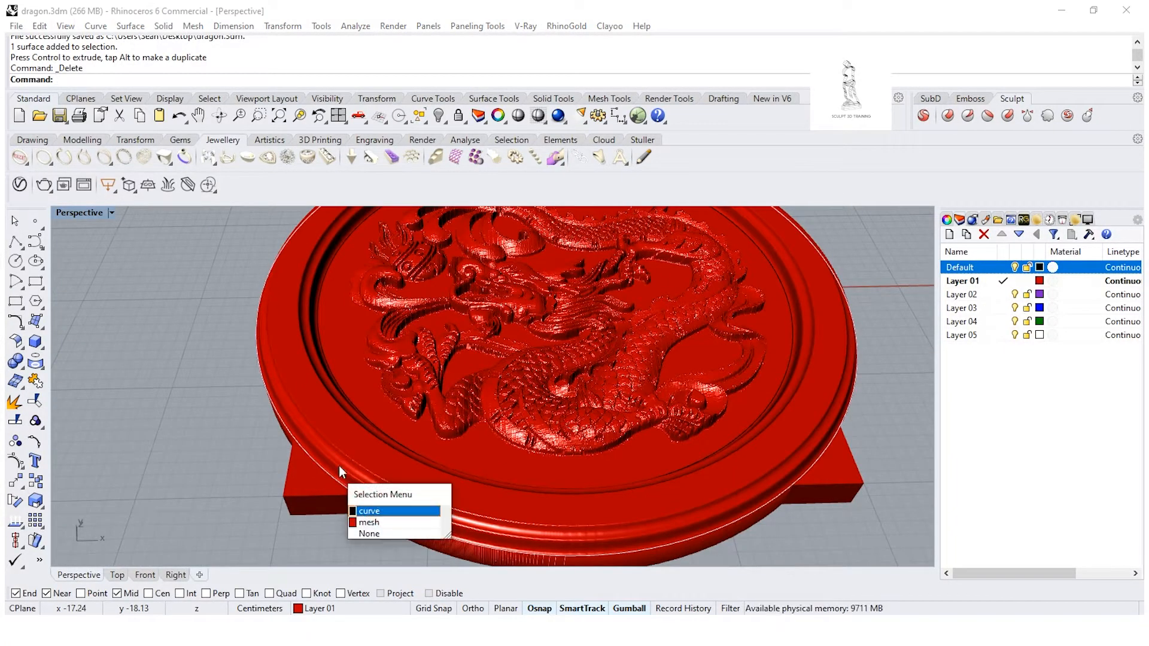
pyautogui.click(366, 512)
pyautogui.doubleClick(84, 213)
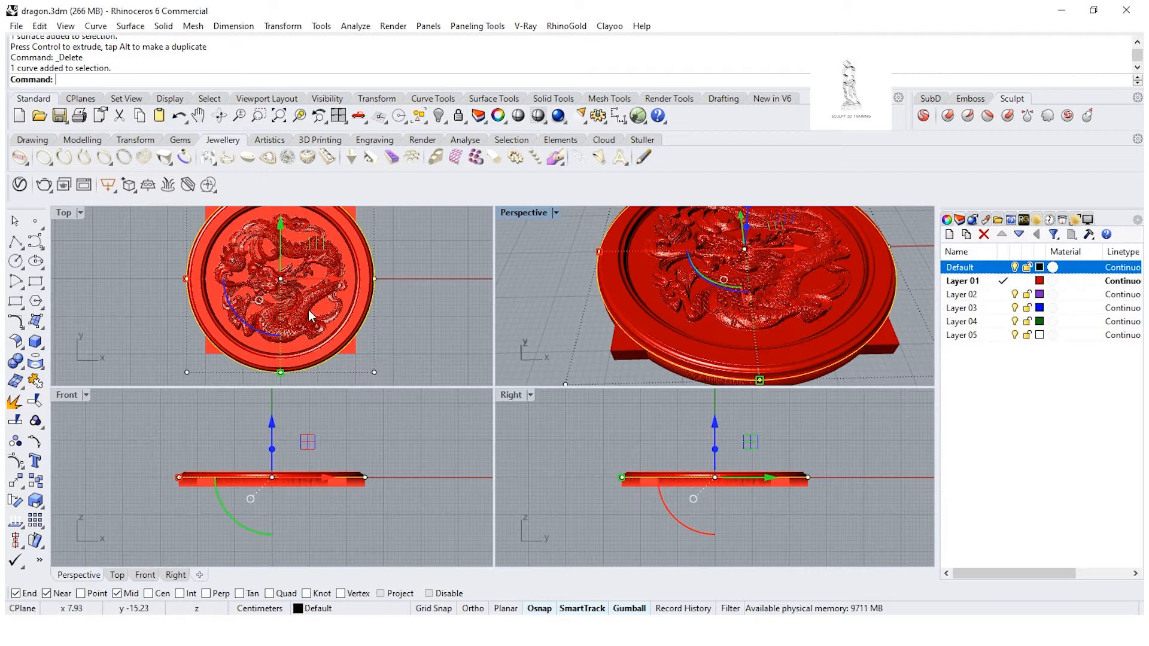
pyautogui.scroll(10, 207, 351)
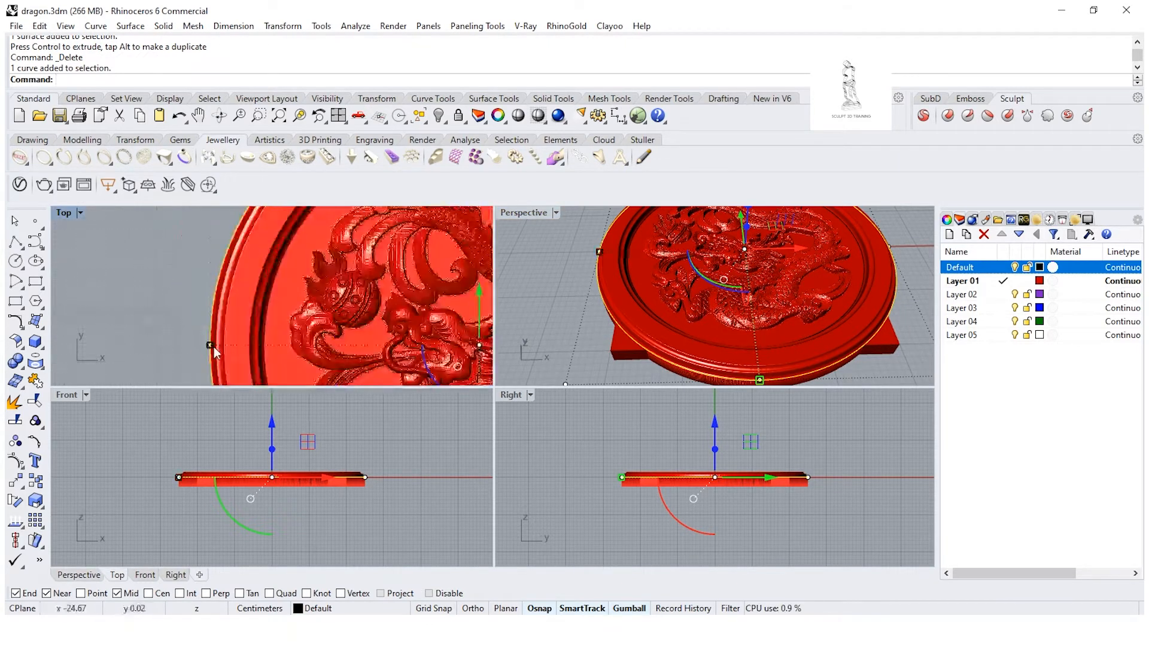
pyautogui.scroll(5, 214, 349)
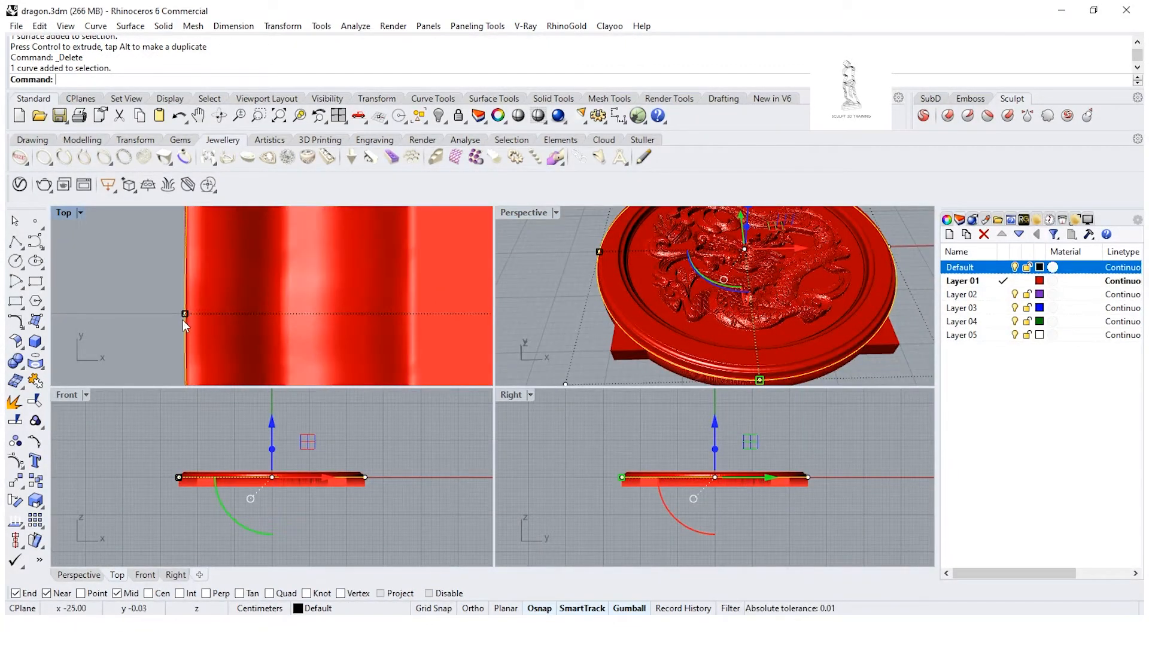
pyautogui.keyDown('shift'); pyautogui.moveTo(182, 307); pyautogui.dragTo(192, 311); pyautogui.keyUp('shift')
pyautogui.press('Escape')
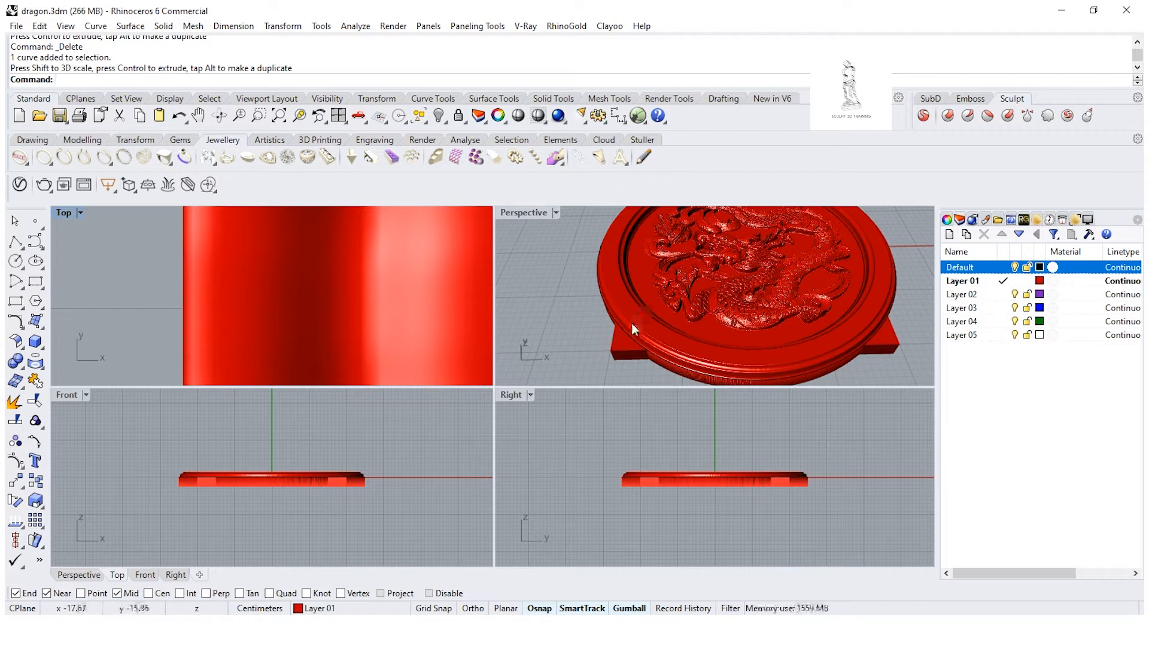
# Make Layer 02 current and extrude the rim's circular curve straight to both sides as an open surface, about 7.8 cm each way
pyautogui.scroll(-6, 249, 350)
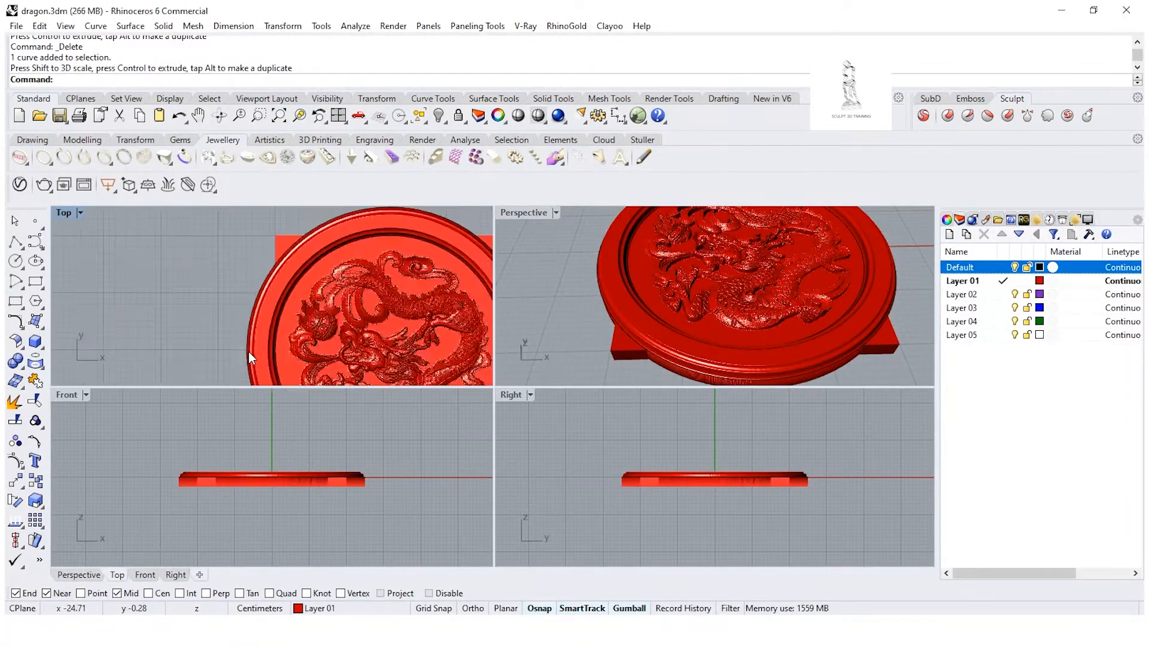
pyautogui.click(626, 335)
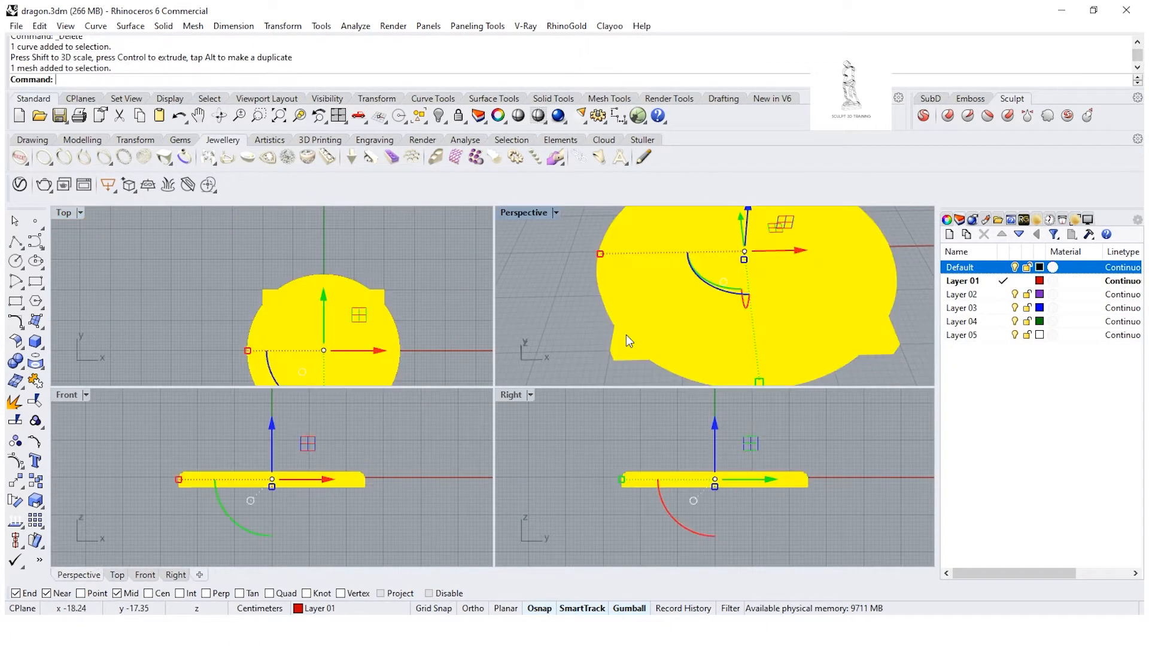
pyautogui.click(540, 346)
pyautogui.scroll(5, 627, 336)
pyautogui.click(621, 339)
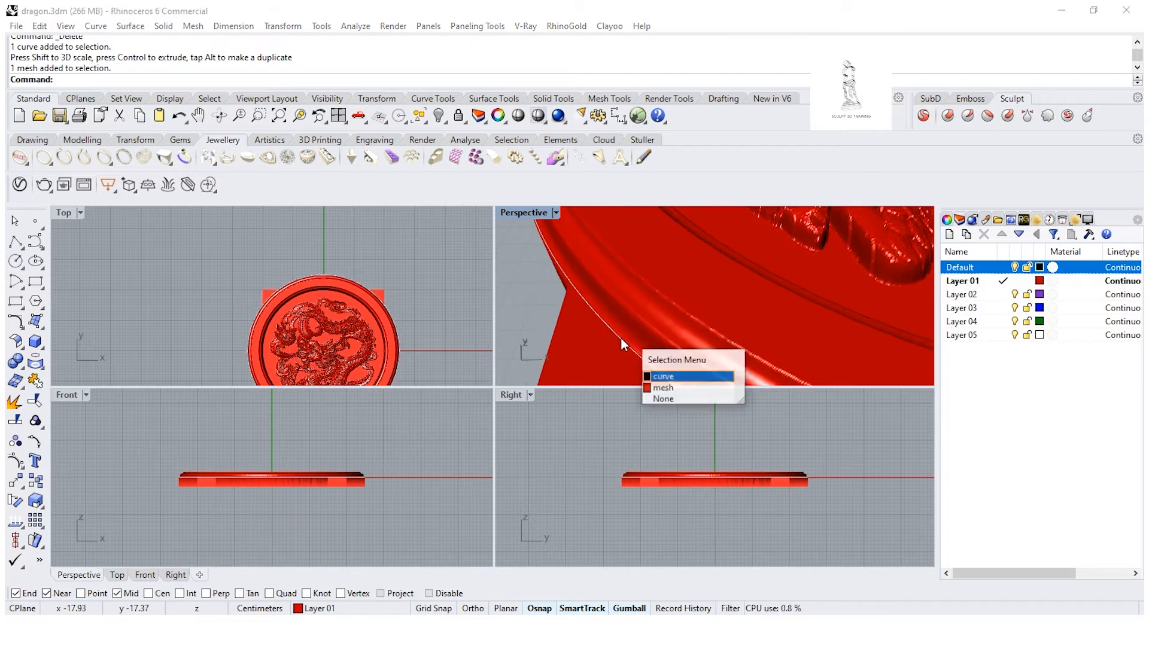
pyautogui.click(656, 377)
pyautogui.scroll(-3, 634, 325)
pyautogui.scroll(-5, 685, 309)
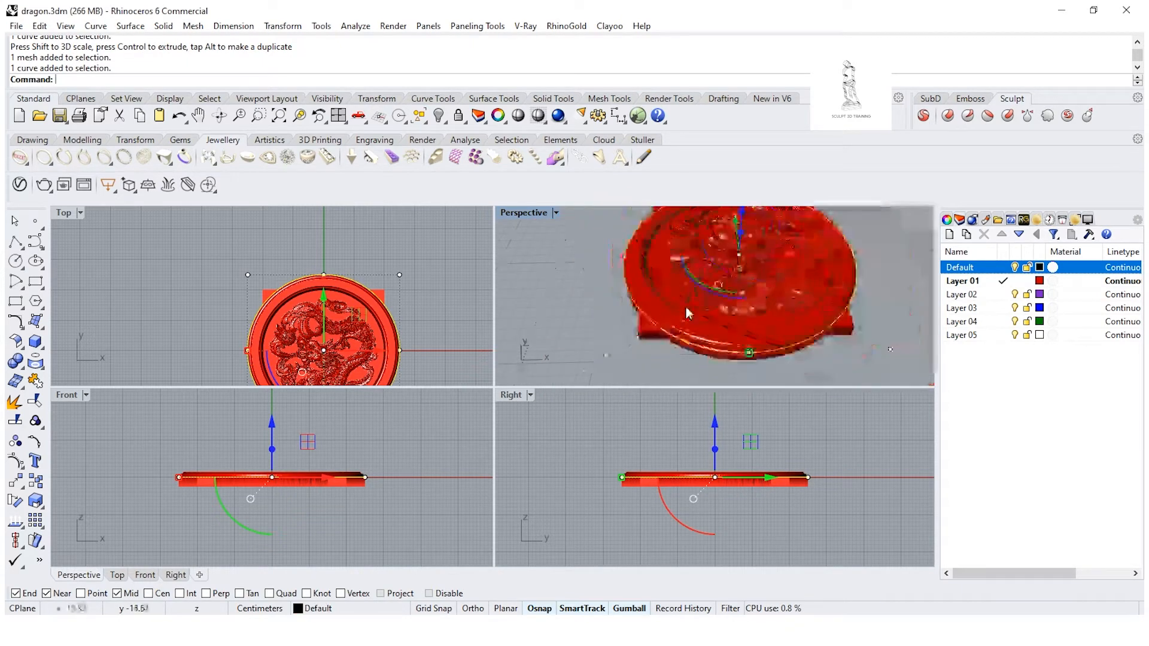
pyautogui.click(1004, 294)
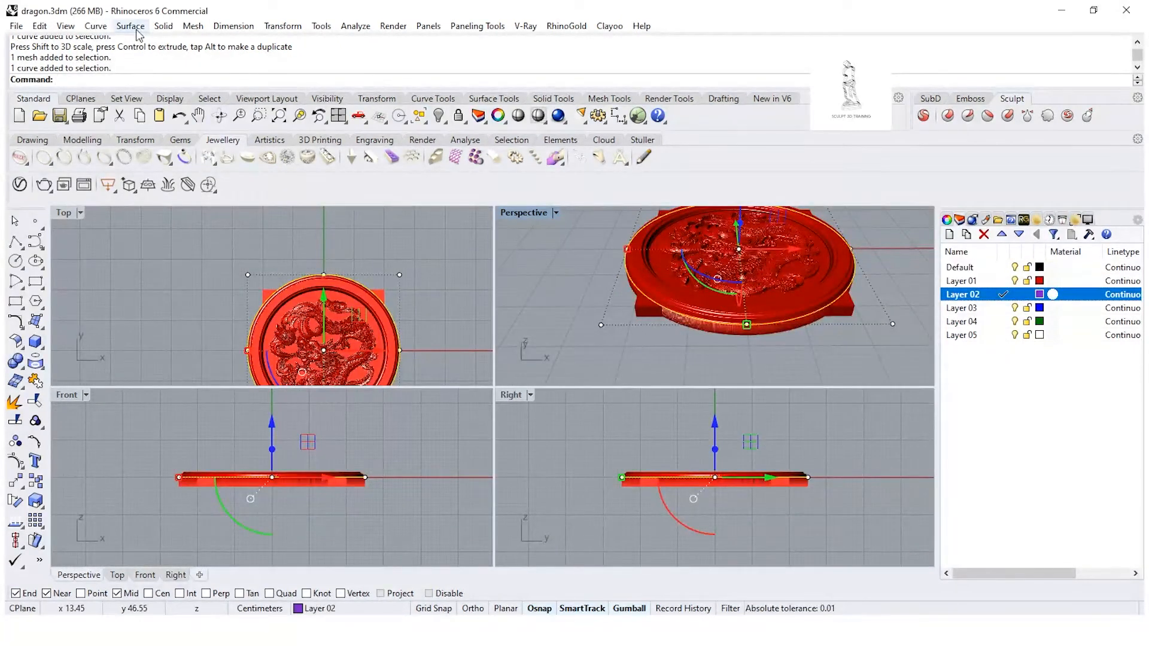
pyautogui.click(164, 27)
pyautogui.moveTo(256, 223)
pyautogui.click(328, 225)
pyautogui.click(419, 444)
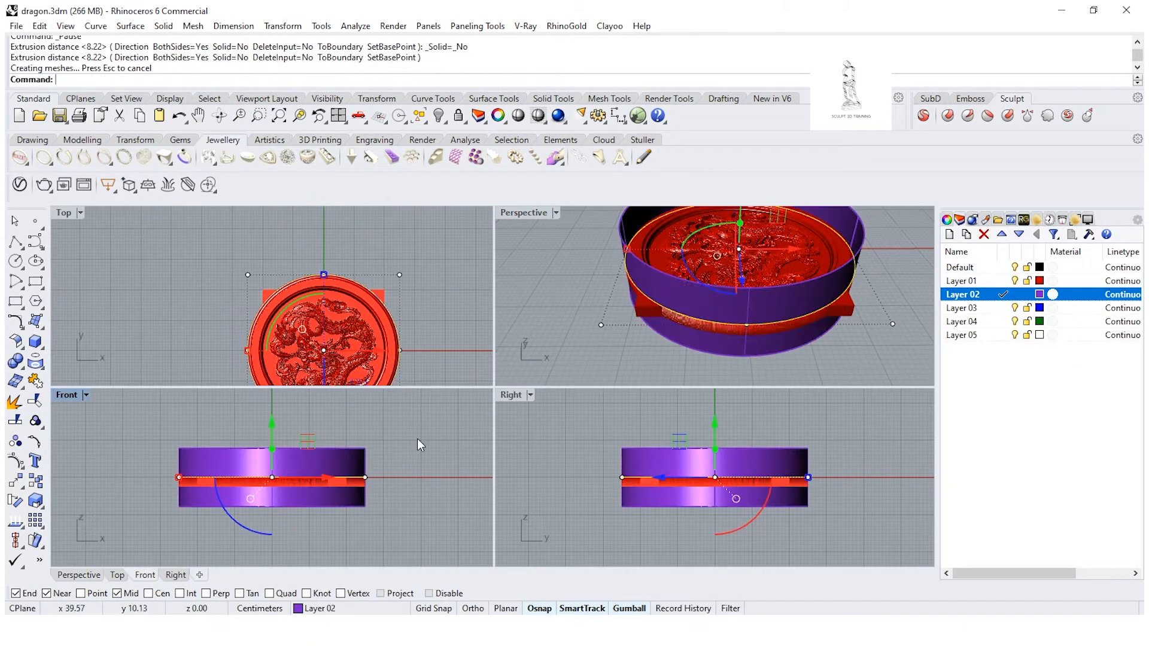
# Flip the normal direction of the extruded ring surface so its arrows point inward, towards the medallion
pyautogui.moveTo(741, 293); pyautogui.dragTo(651, 304, button='right')
pyautogui.scroll(8, 650, 304)
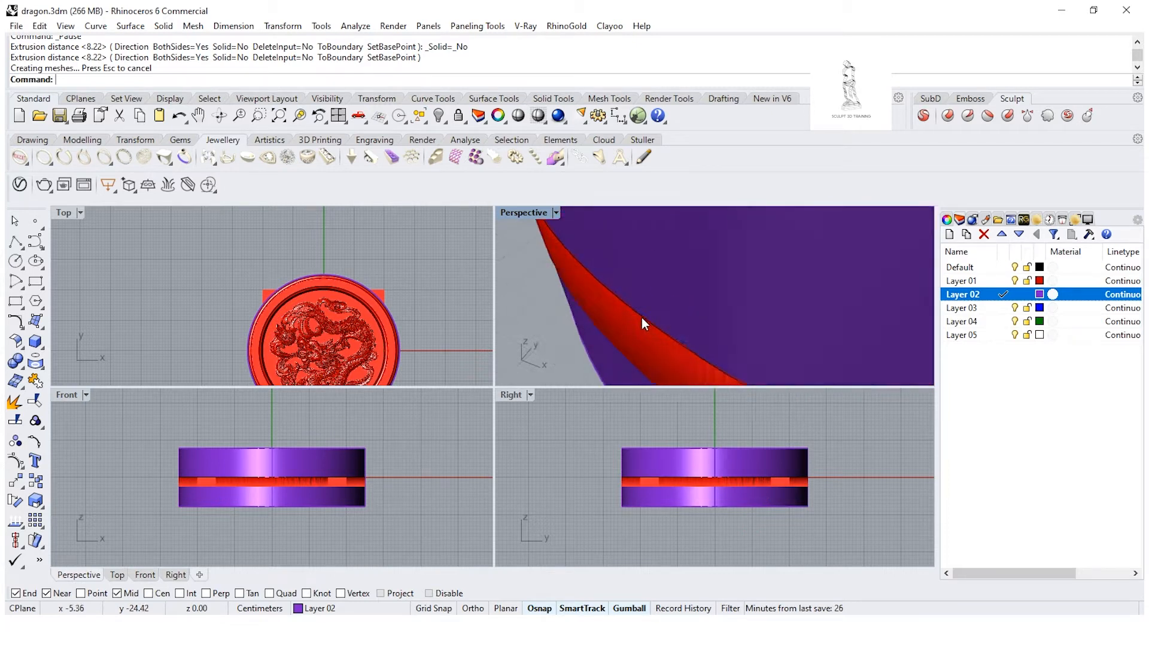
pyautogui.scroll(-6, 602, 303)
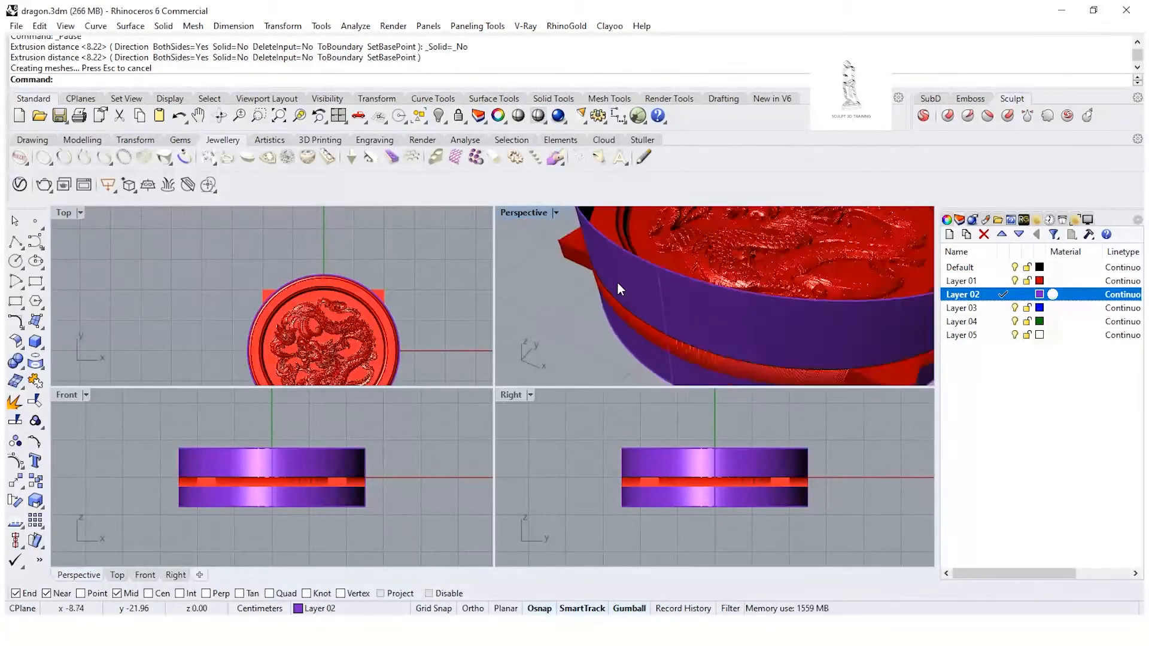
pyautogui.click(621, 301)
pyautogui.scroll(-3, 569, 278)
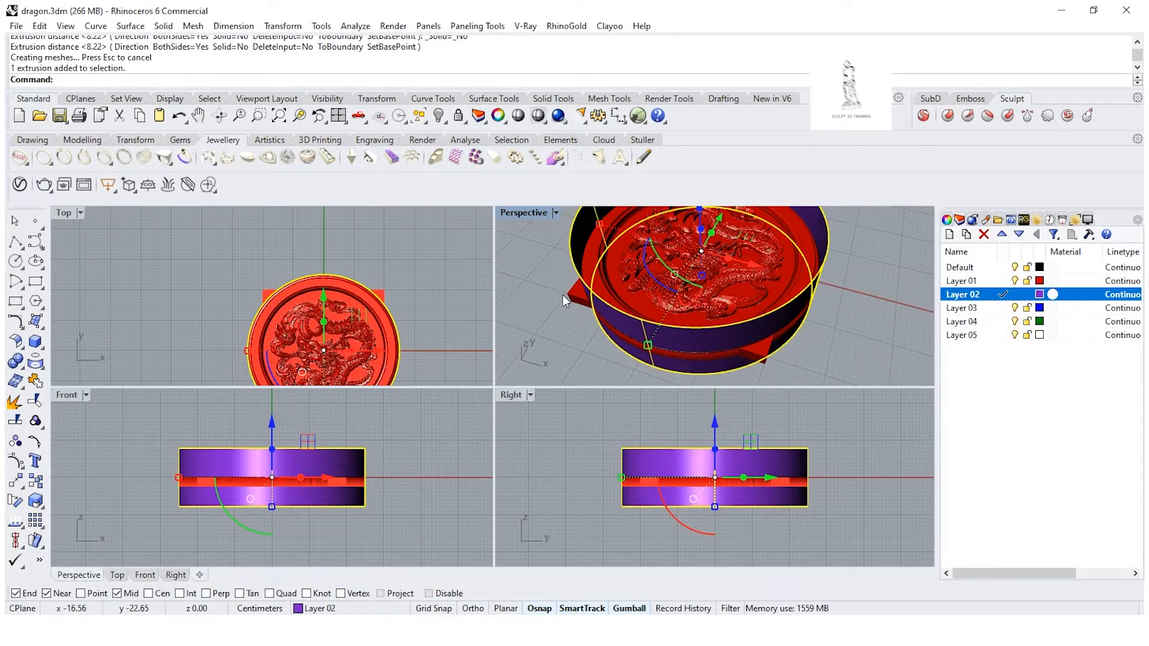
pyautogui.doubleClick(514, 212)
pyautogui.scroll(-3, 520, 336)
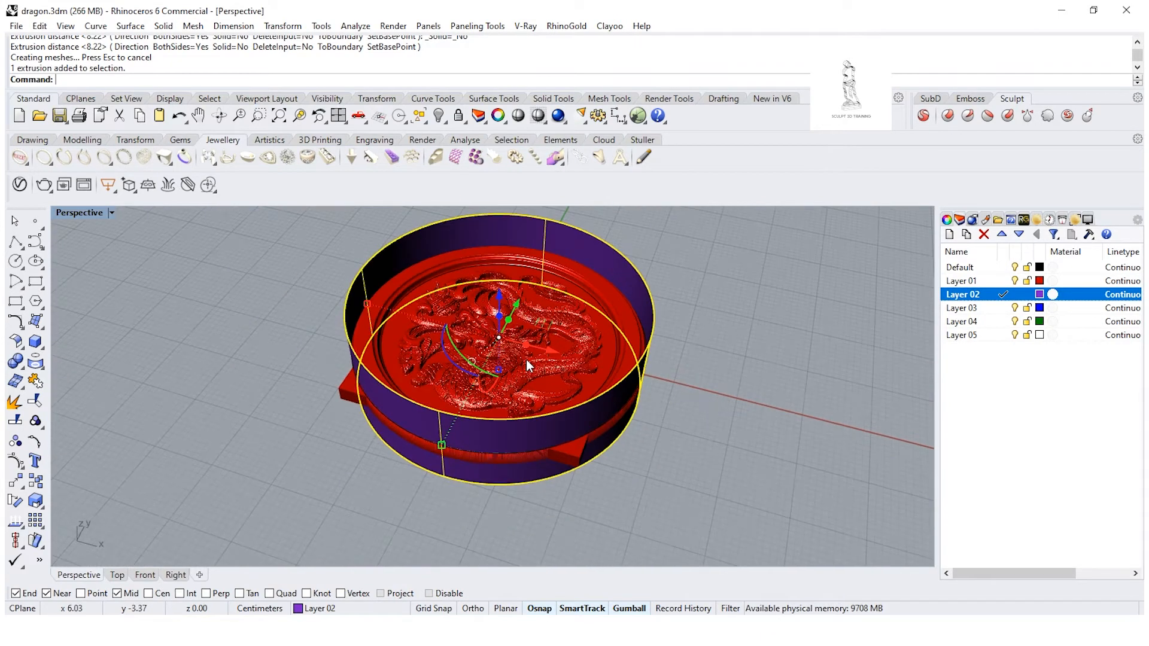
pyautogui.click(355, 26)
pyautogui.click(386, 268)
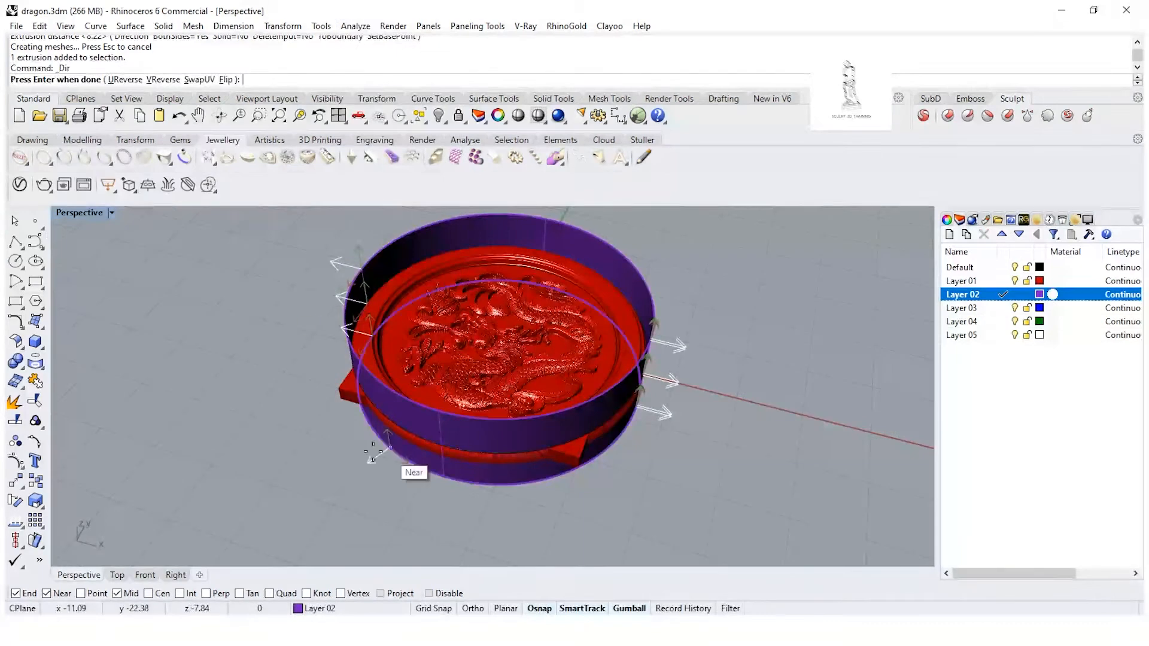
pyautogui.moveTo(641, 431); pyautogui.dragTo(286, 191, button='right')
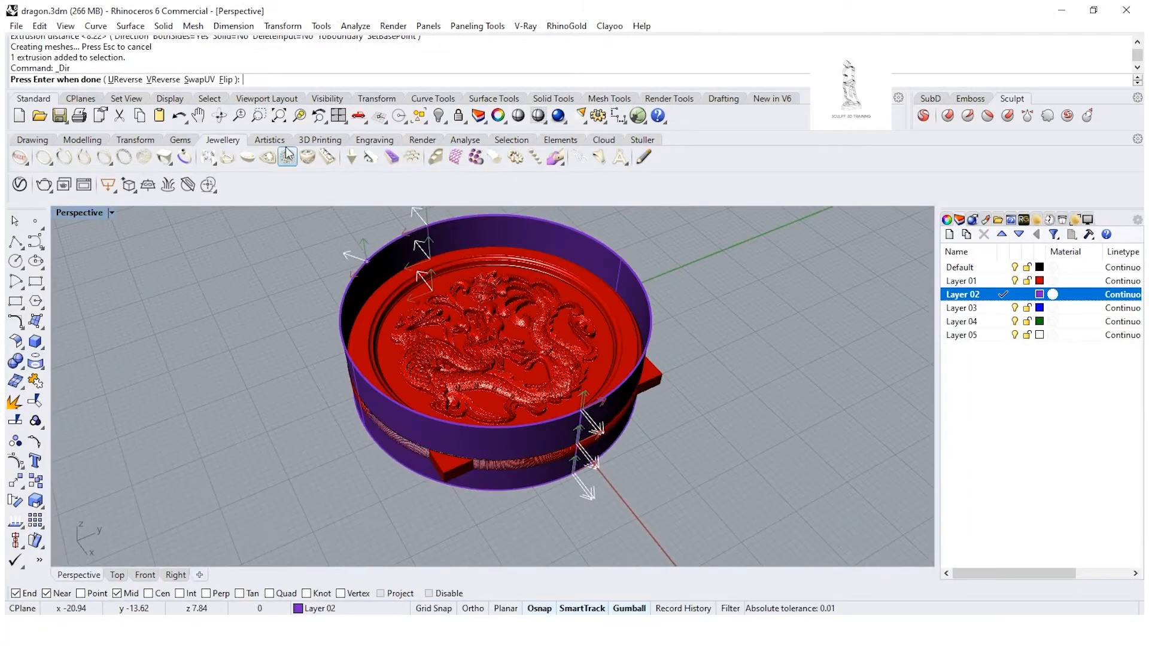
pyautogui.click(225, 80)
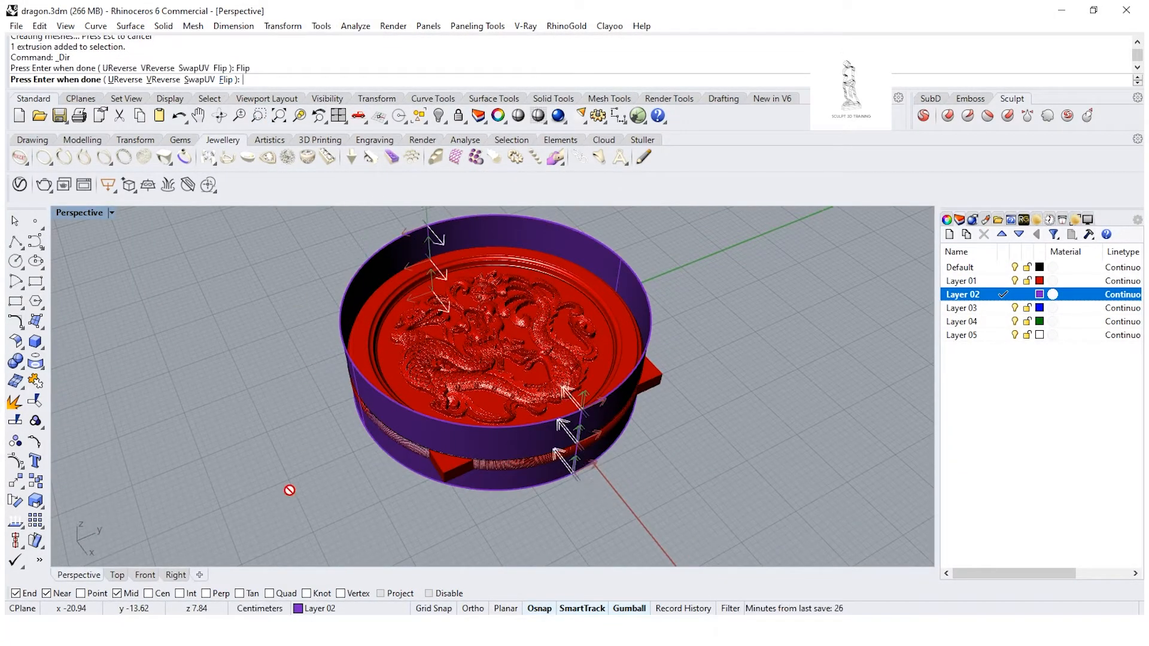
pyautogui.rightClick(281, 361)
pyautogui.moveTo(282, 361); pyautogui.dragTo(293, 455, button='right')
pyautogui.click(289, 390)
# Make Layer 01 current and subtract the ring surface from the medallion mesh with Mesh Boolean Difference, deleting the input, to trim the corners
pyautogui.click(1003, 280)
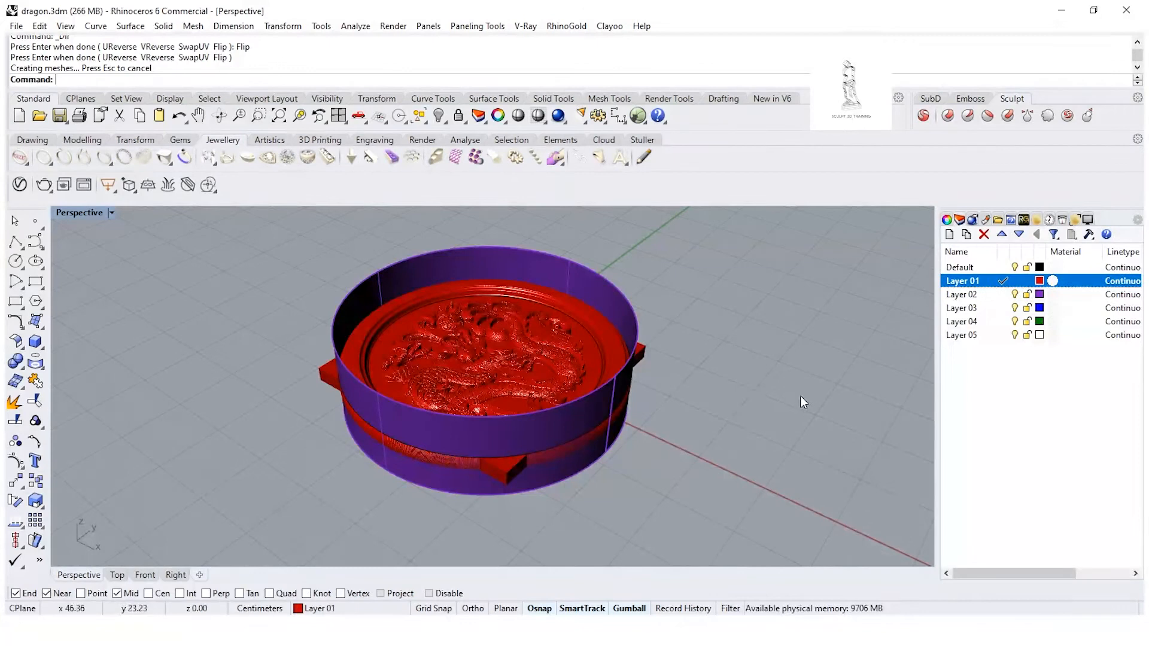
pyautogui.click(15, 380)
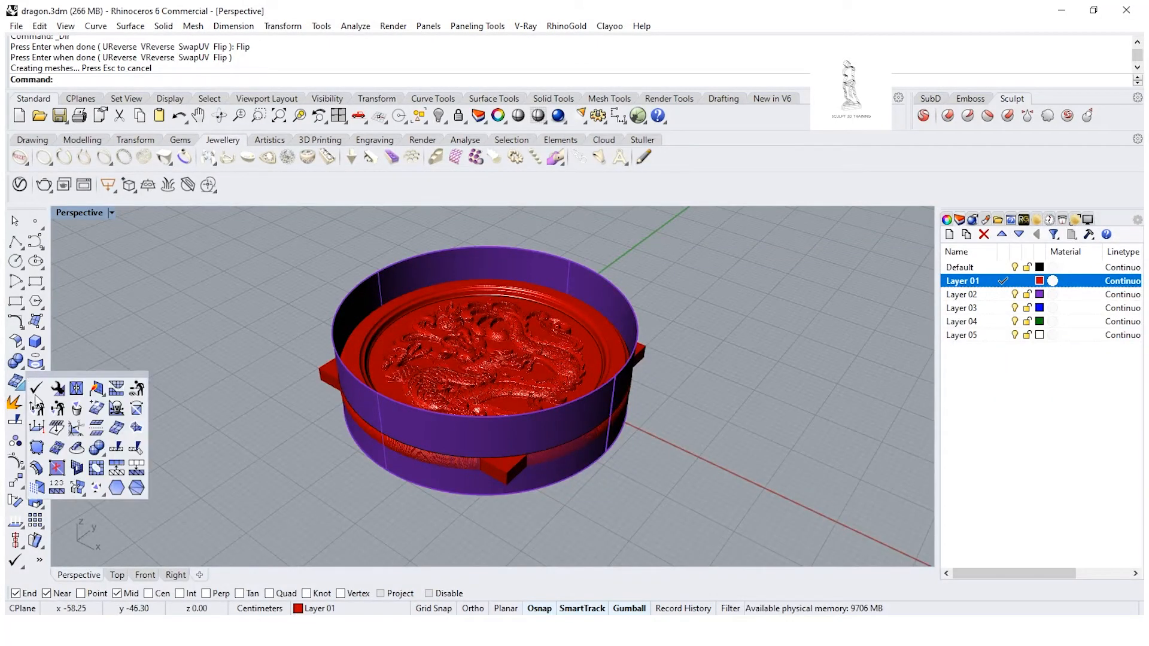
pyautogui.click(105, 452)
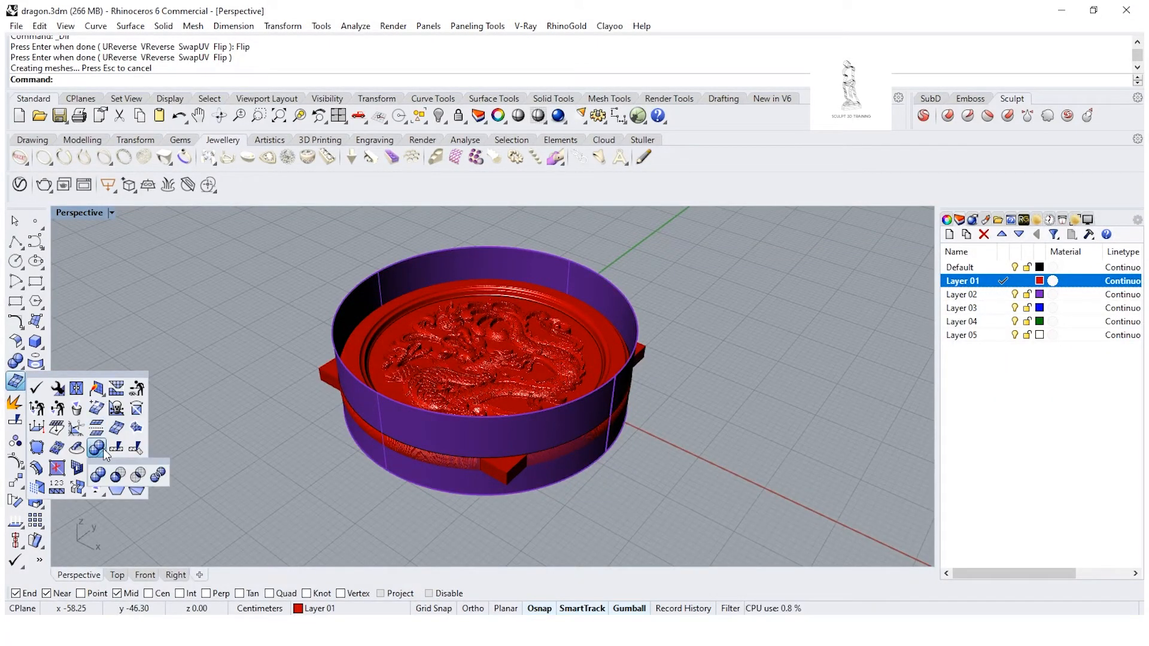
pyautogui.click(119, 476)
pyautogui.click(431, 352)
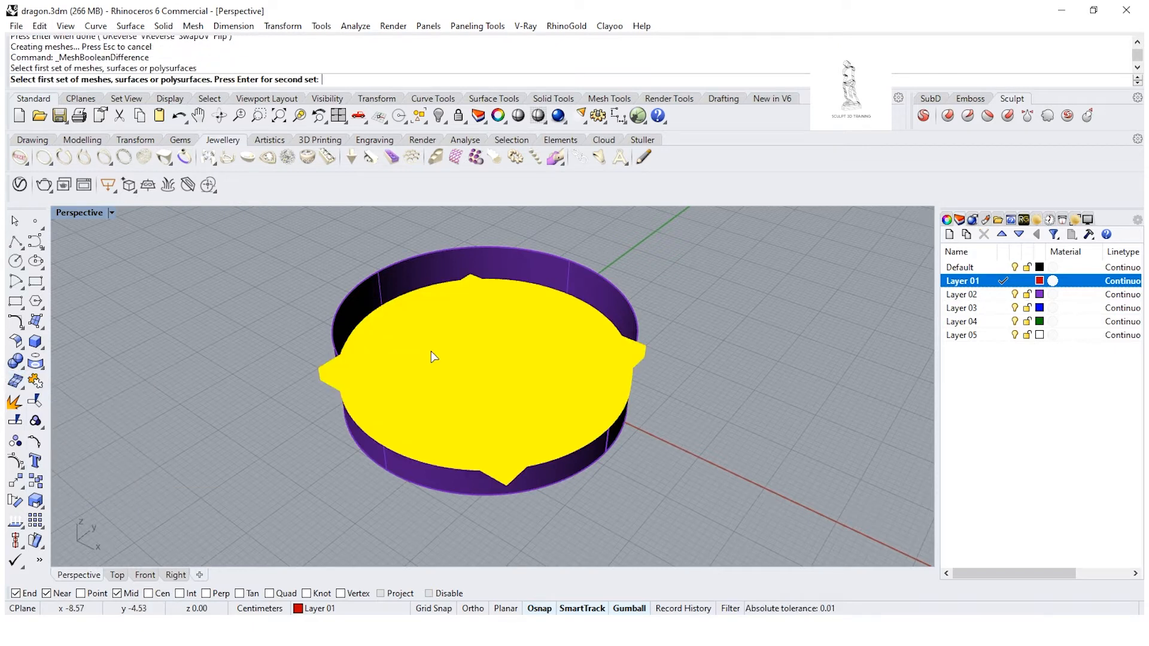
pyautogui.press('Return')
pyautogui.click(363, 298)
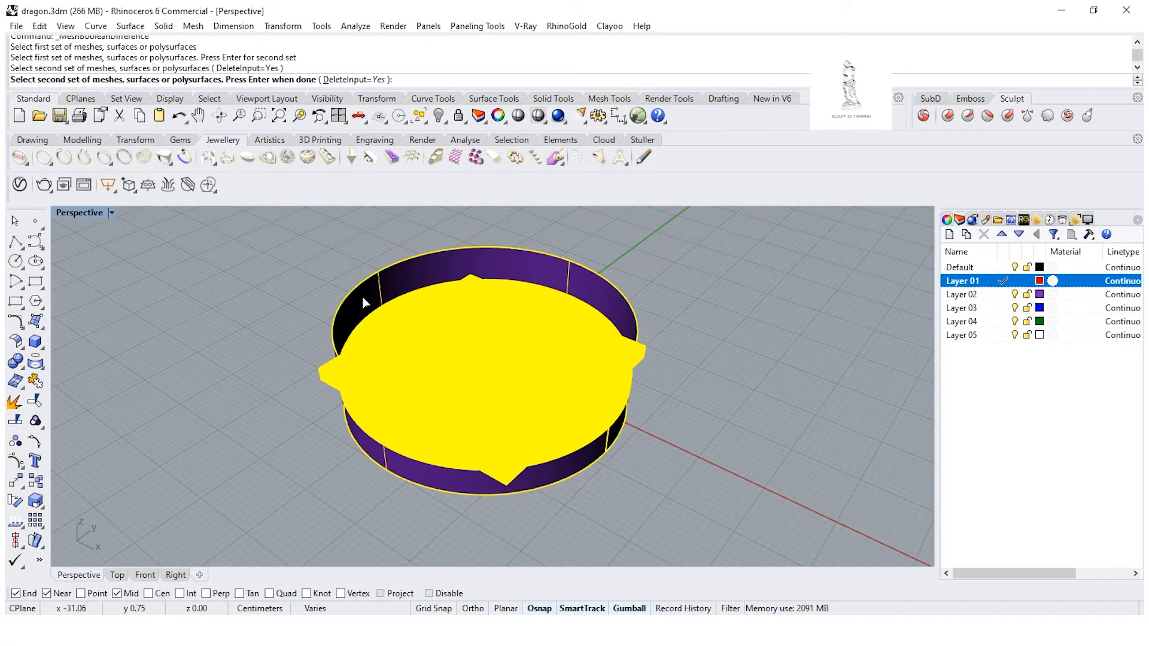
pyautogui.press('Return')
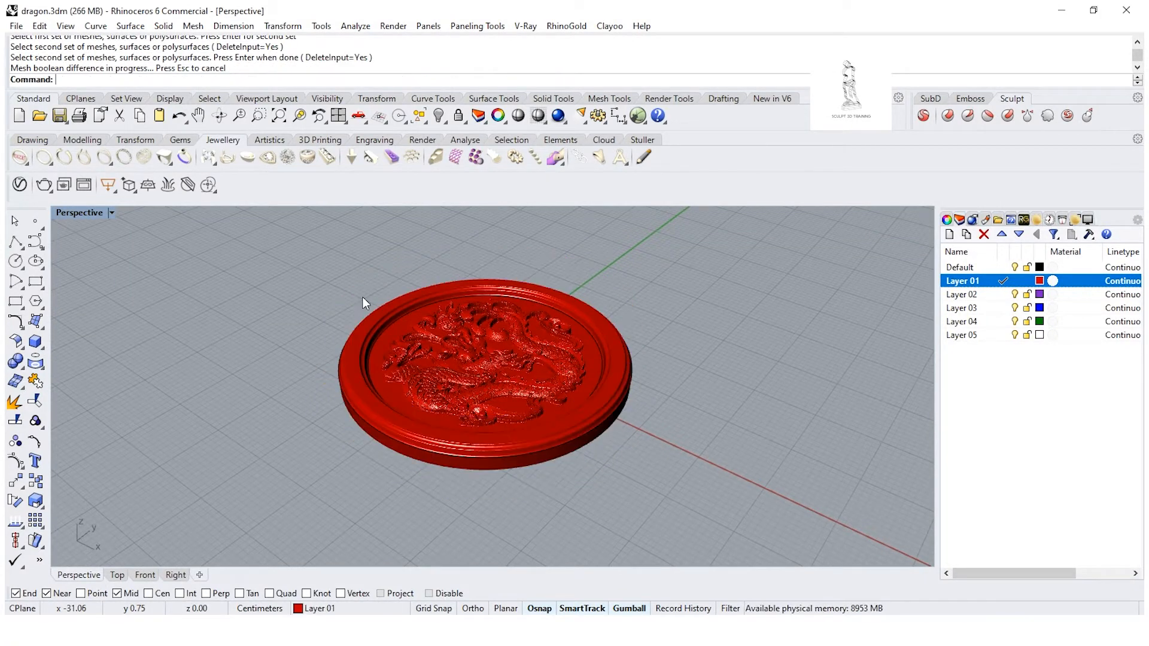
# Hide the Default layer and inspect the trimmed medallion from several angles
pyautogui.moveTo(357, 317); pyautogui.dragTo(300, 389, button='right')
pyautogui.scroll(6, 441, 378)
pyautogui.click(964, 267)
pyautogui.moveTo(417, 324); pyautogui.dragTo(411, 385, button='right')
pyautogui.scroll(-4, 465, 361)
pyautogui.moveTo(465, 362); pyautogui.dragTo(626, 369, button='right')
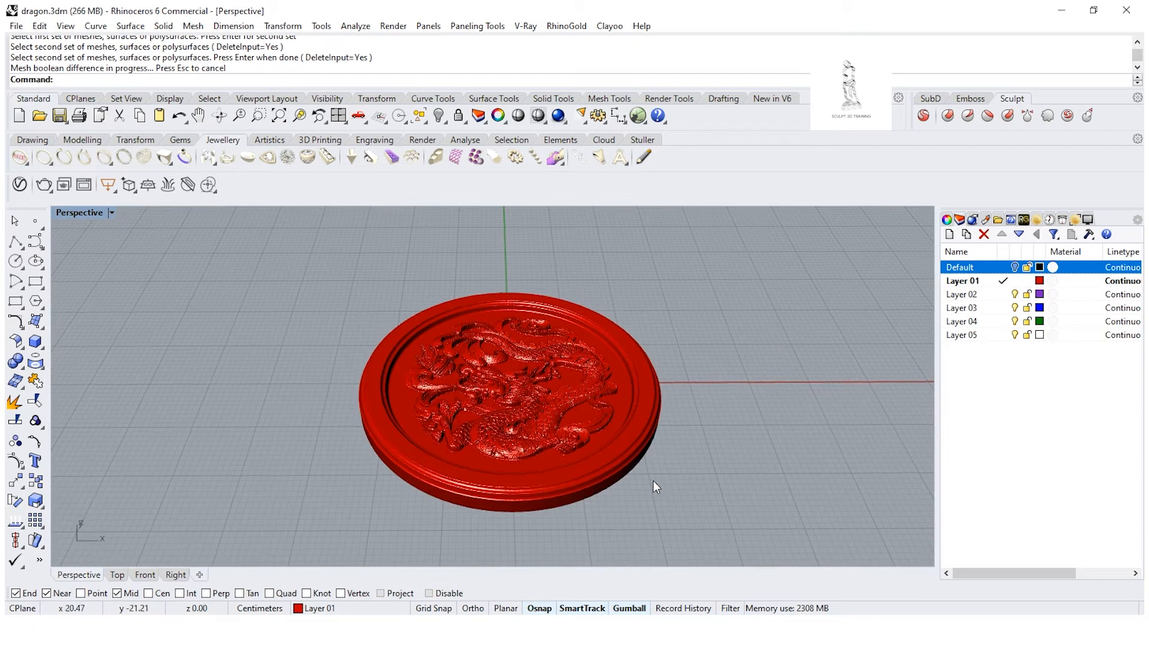
pyautogui.moveTo(626, 536); pyautogui.dragTo(688, 436, button='right')
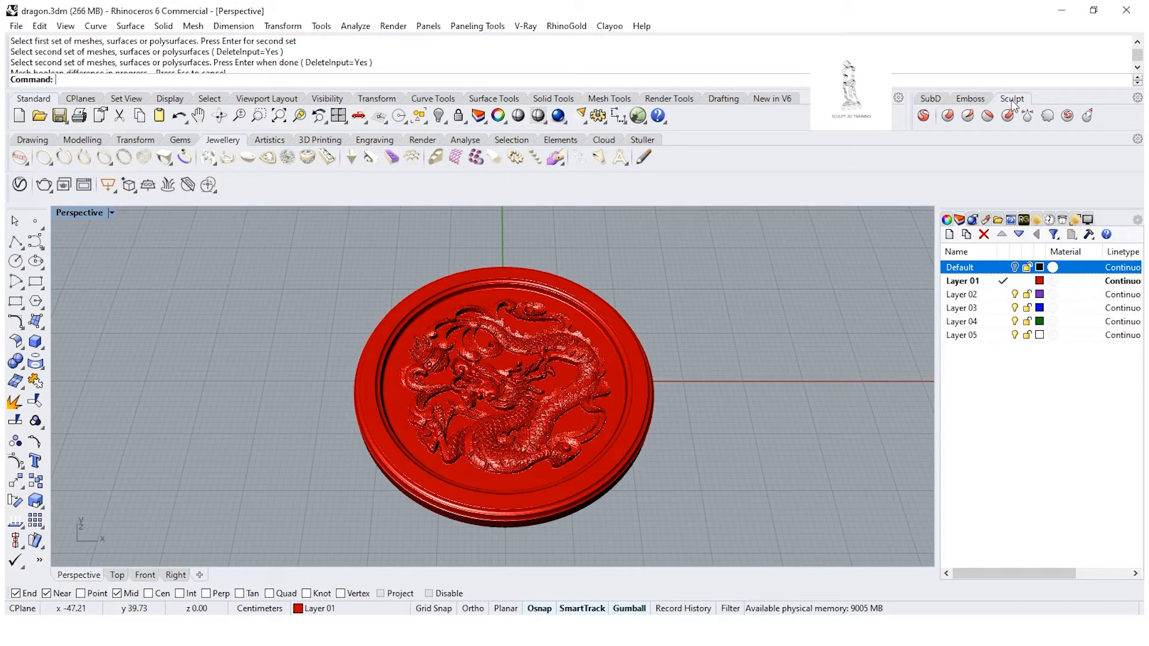
# Start Clayoo's ClaySculpt on the medallion mesh and show the Clayoo settings
pyautogui.click(925, 119)
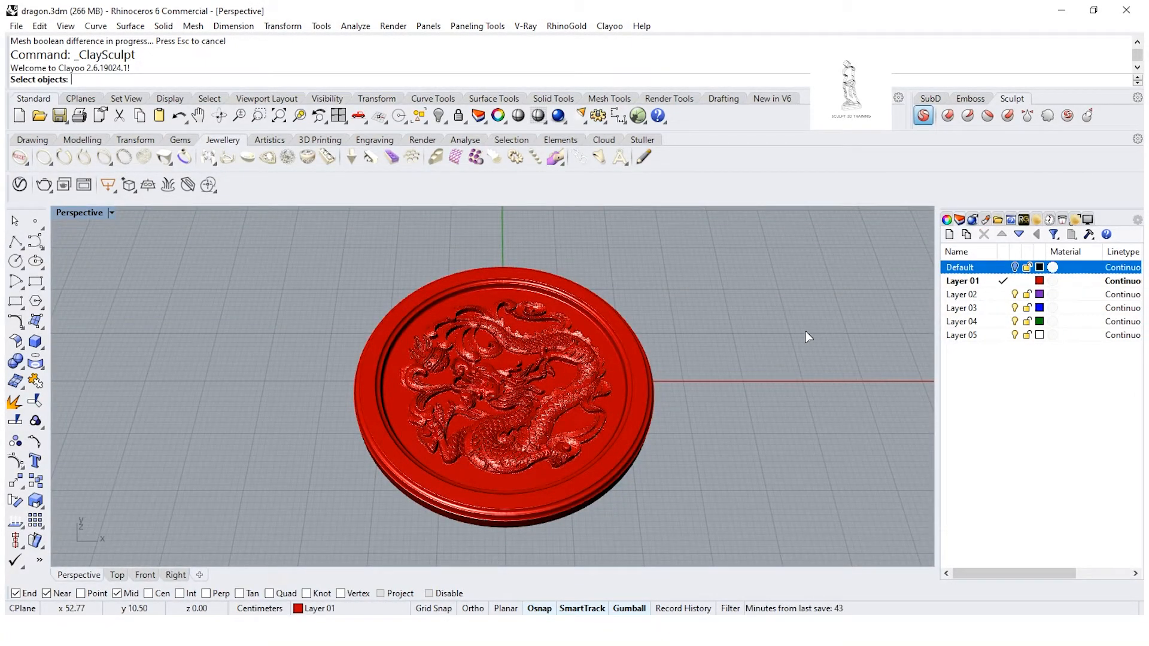
pyautogui.click(622, 349)
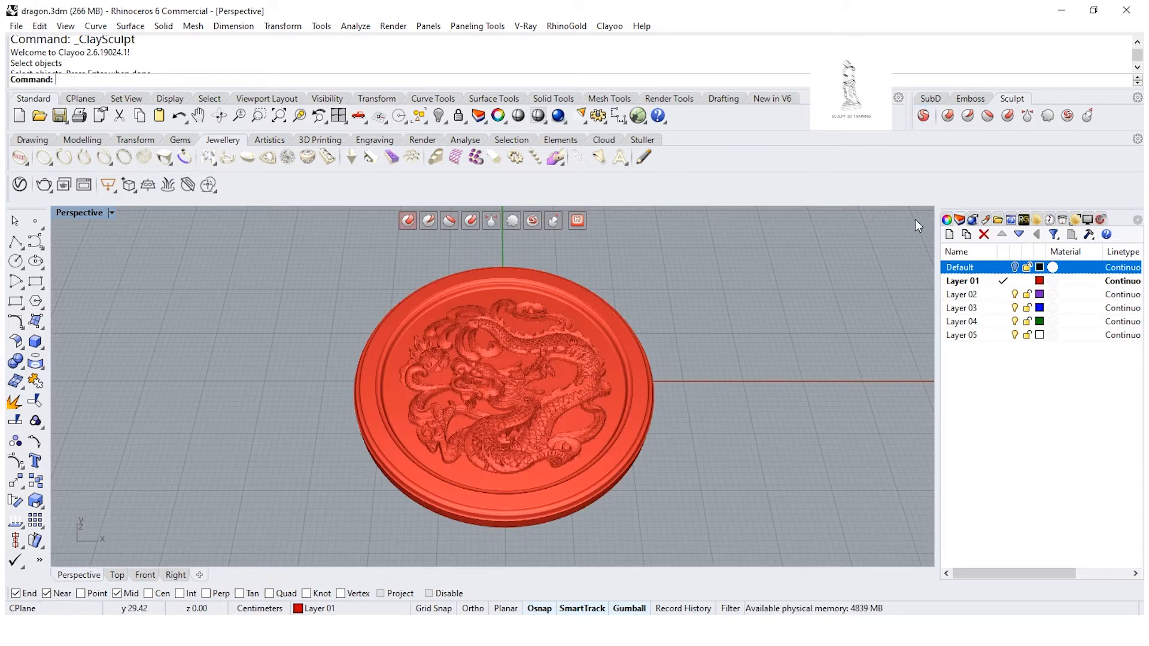
pyautogui.click(1100, 220)
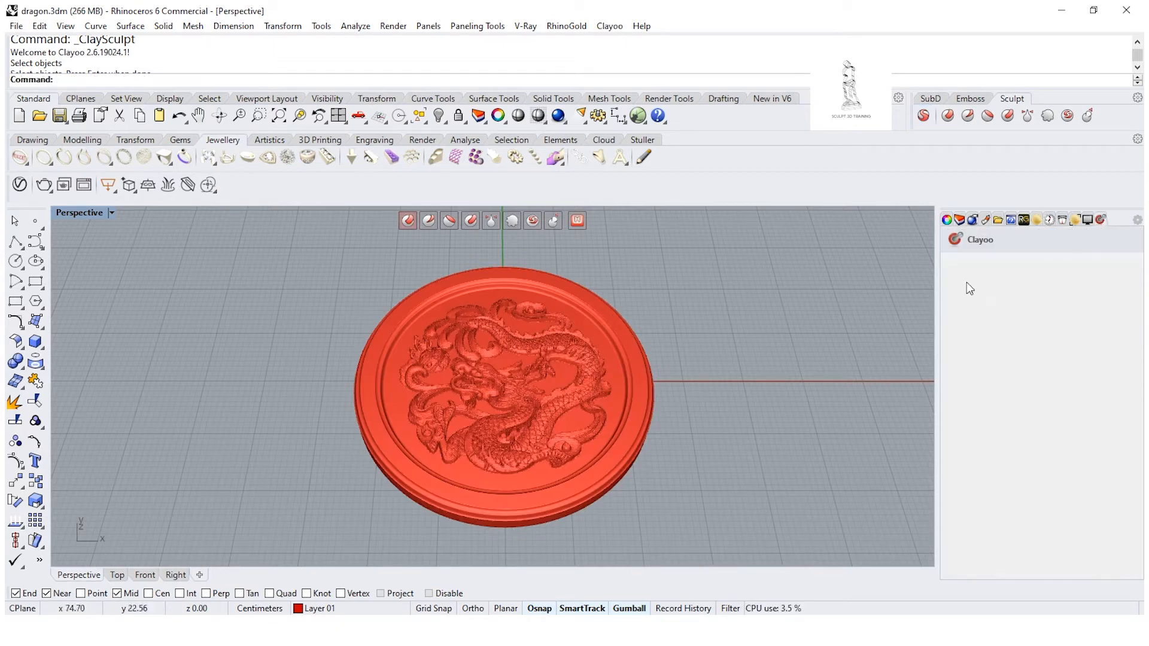
# Save the model to the Desktop under the new file name dragon_sculpt
pyautogui.click(17, 27)
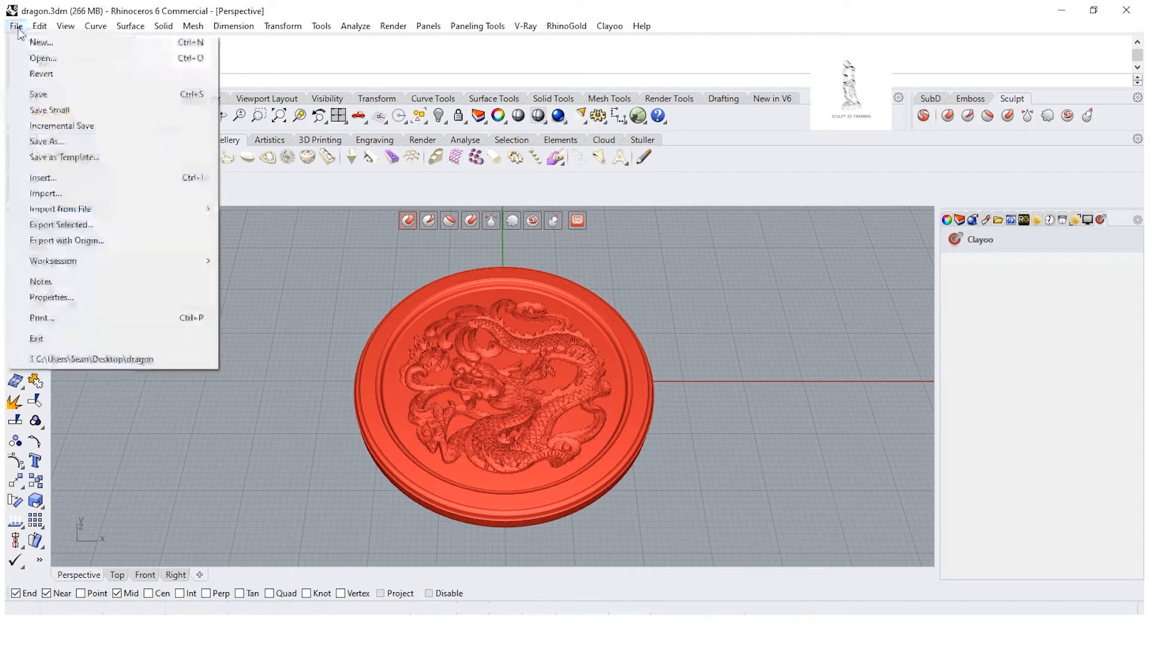
pyautogui.click(76, 140)
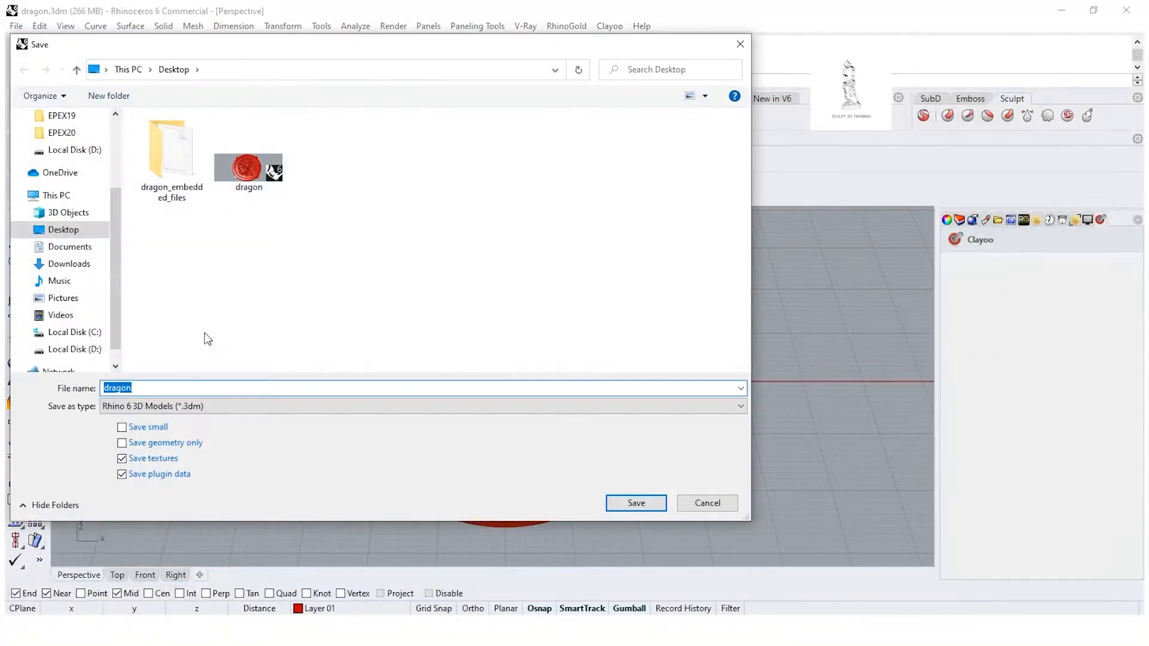
pyautogui.click(151, 388)
pyautogui.write('c')
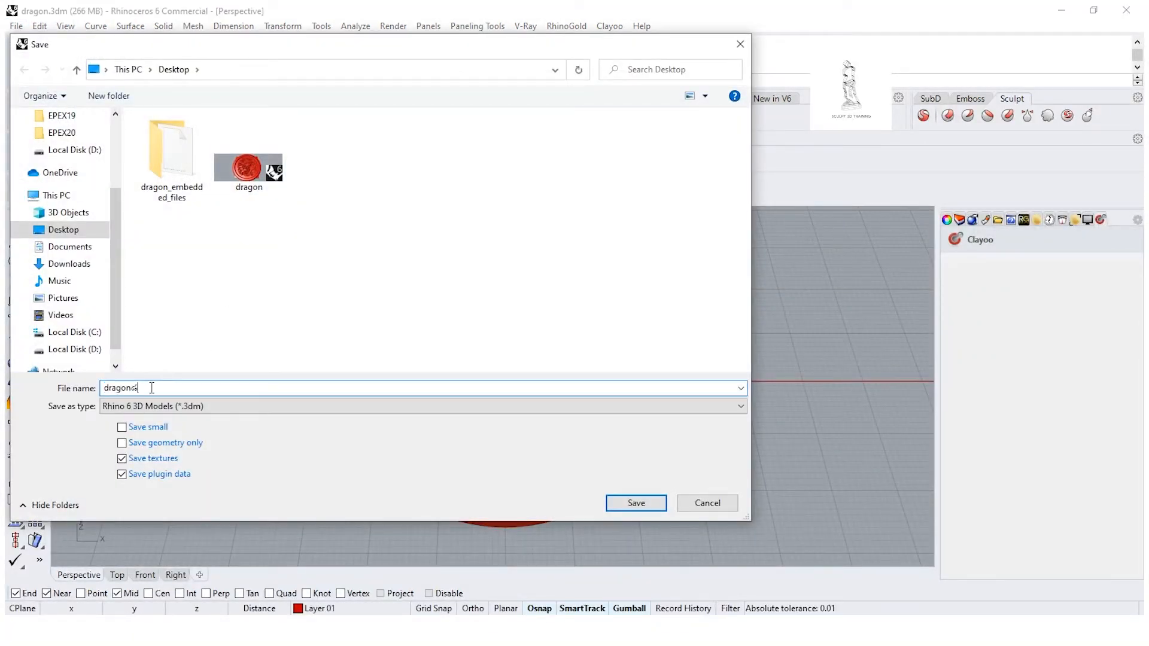
pyautogui.press('BackSpace')
pyautogui.write('_c')
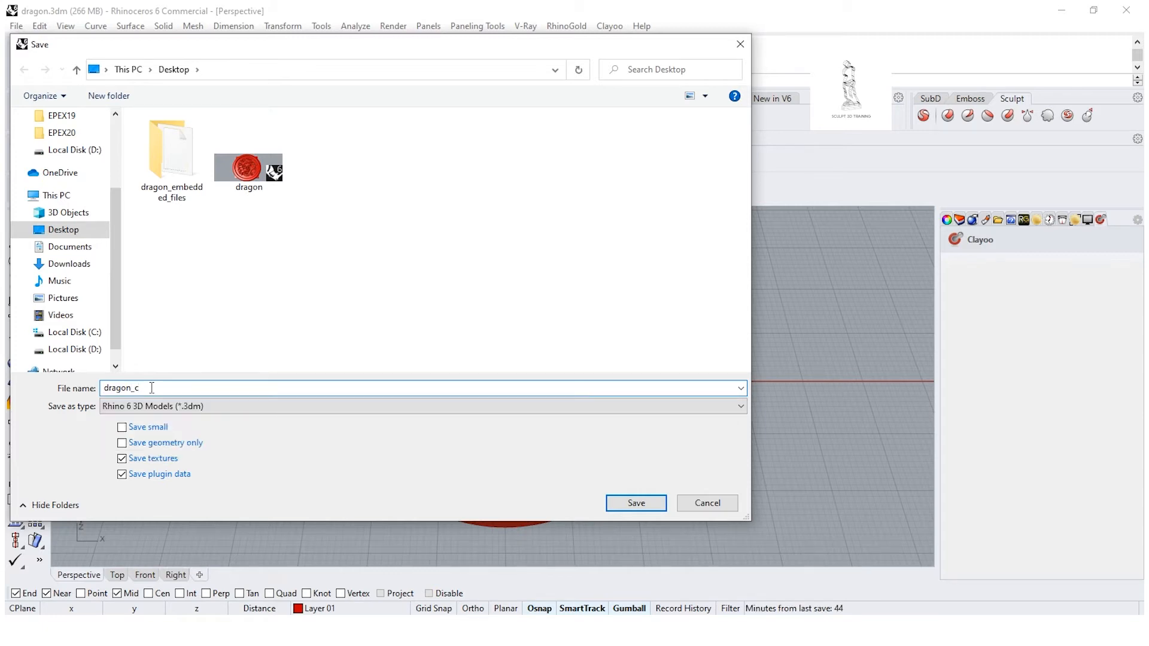
pyautogui.press('BackSpace')
pyautogui.write('sculpt')
pyautogui.press('Return')
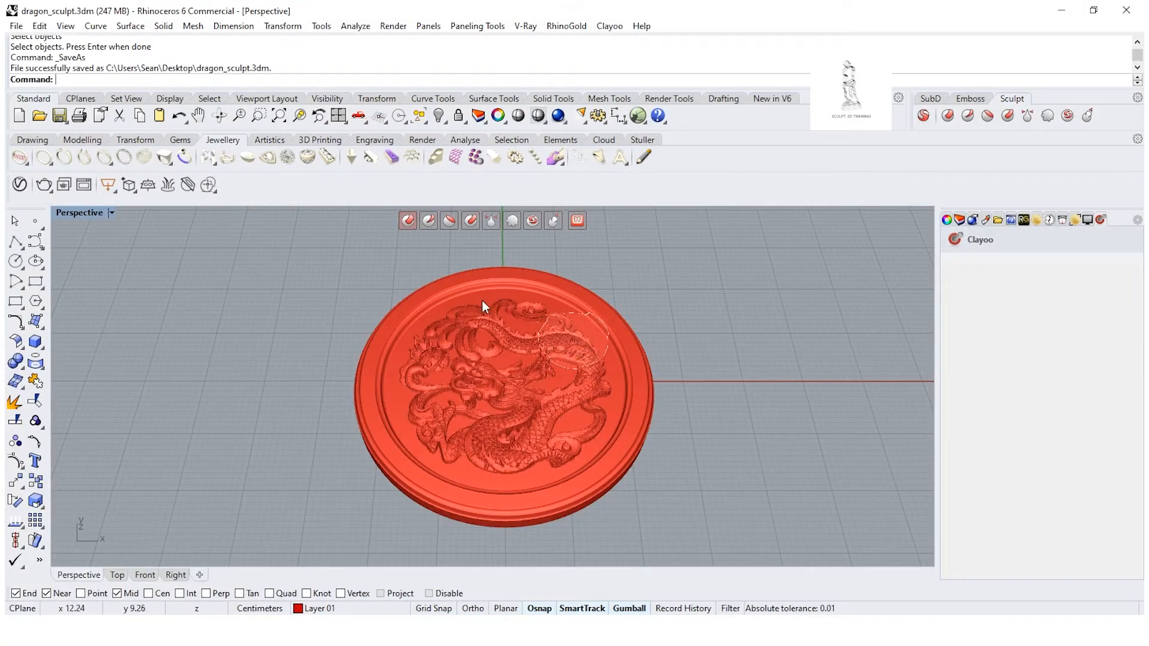
# Open the dragon_sculpt file from the Desktop
pyautogui.click(39, 118)
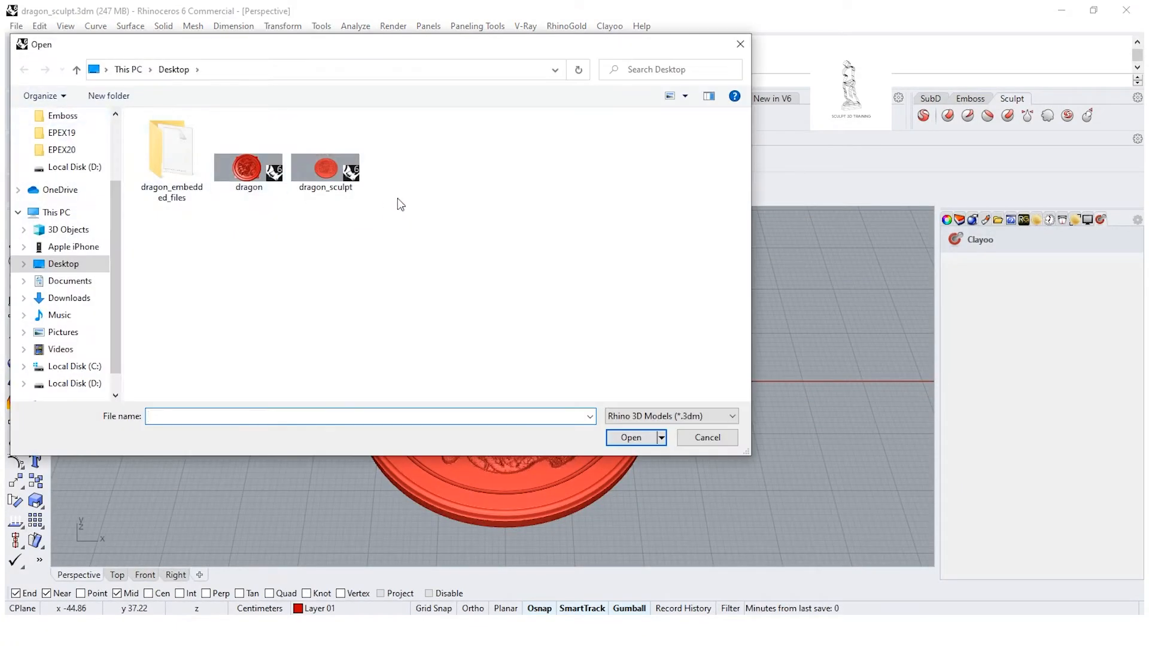
pyautogui.click(332, 164)
pyautogui.click(643, 443)
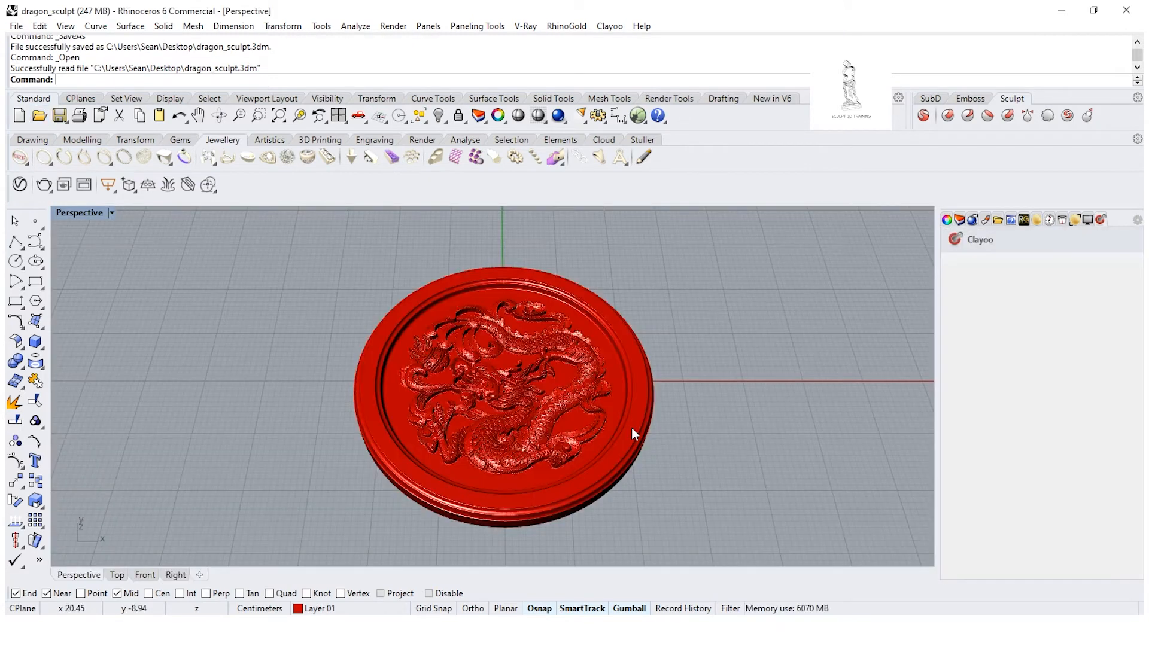
# Start ClaySculpt on the medallion mesh and choose the Smooth brush
pyautogui.click(924, 116)
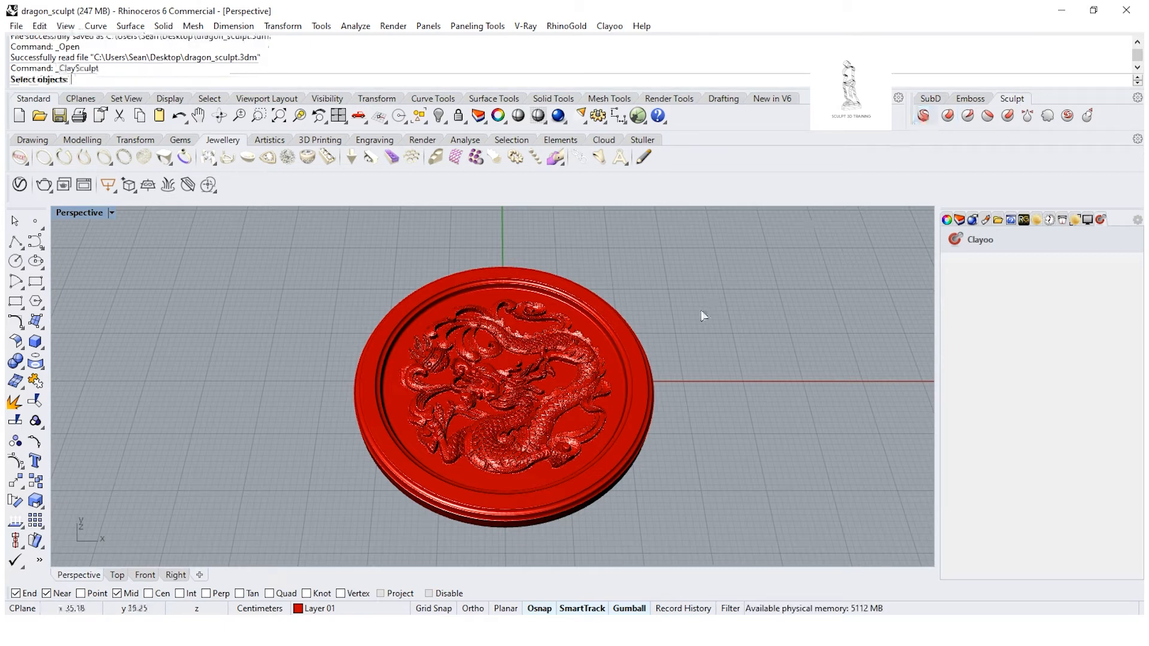
pyautogui.click(628, 331)
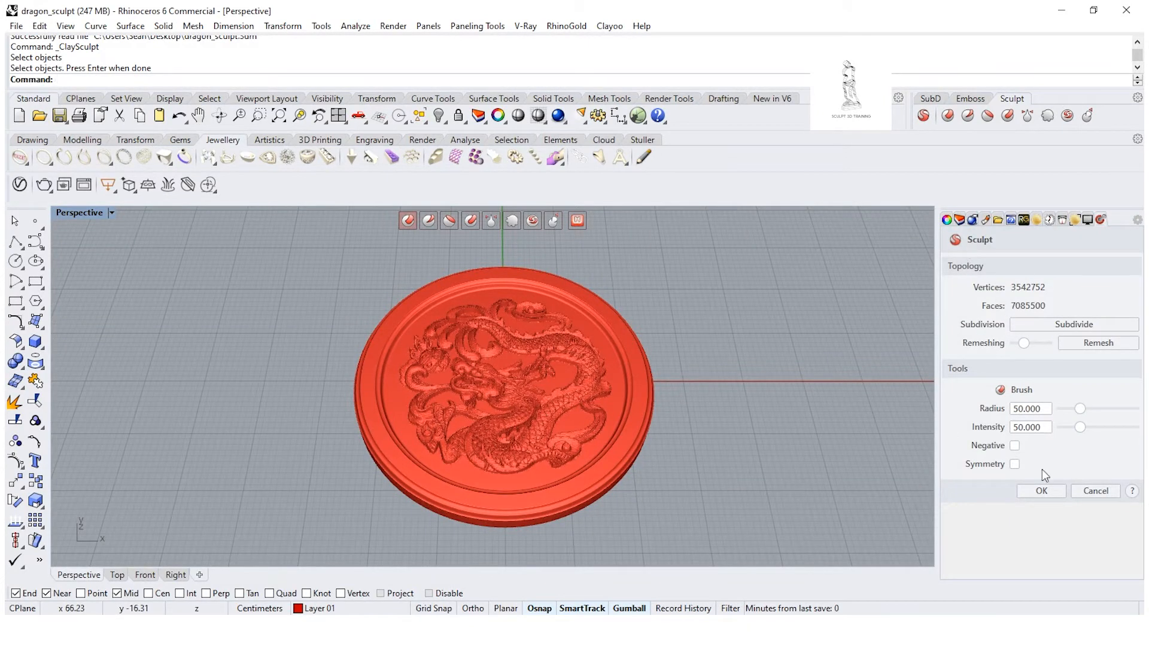
pyautogui.click(509, 220)
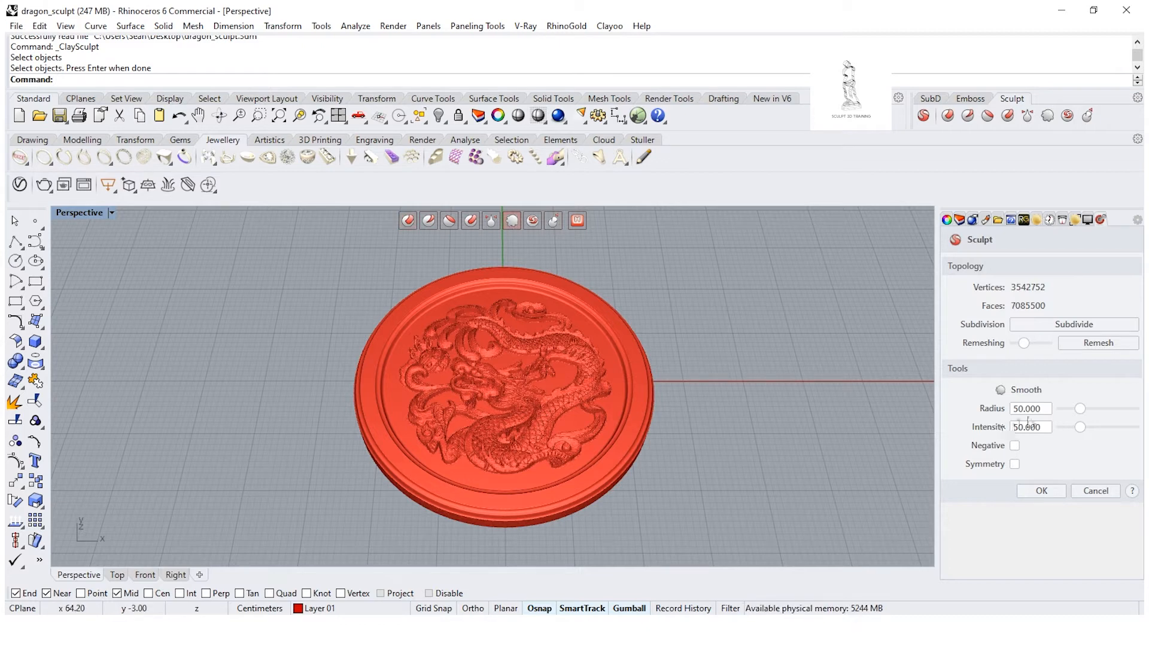
# Try smoothing the jagged base edges of the dragon's lower coil and leg with radius 50 and intensity 50, and undo the strokes
pyautogui.scroll(8, 498, 415)
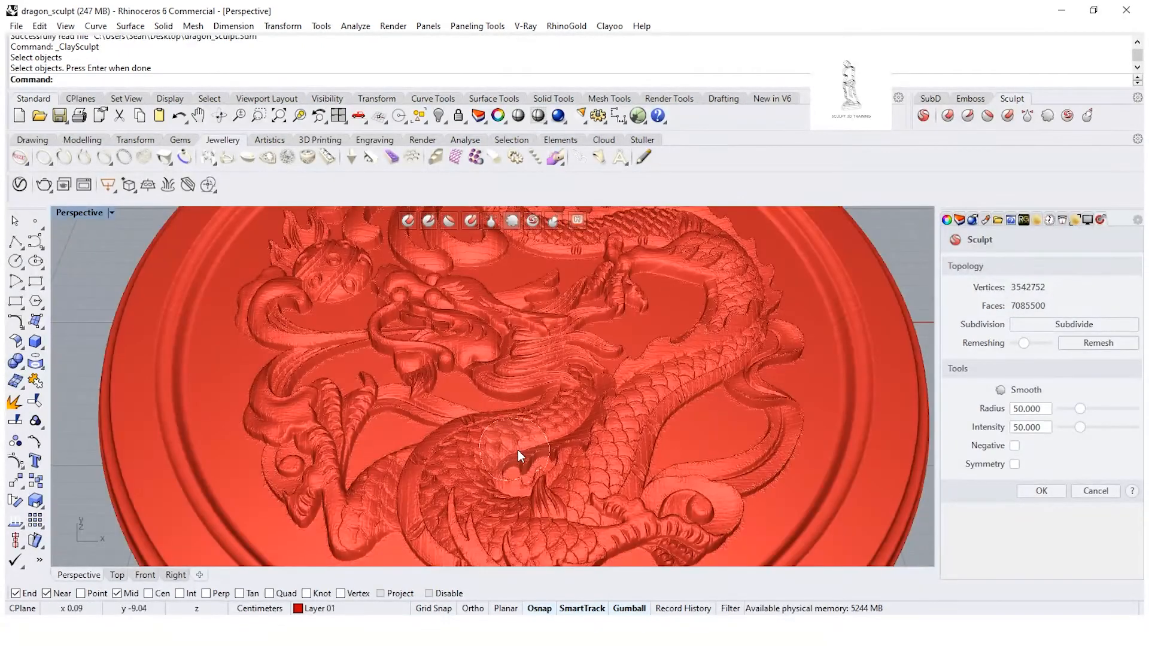
pyautogui.moveTo(458, 506); pyautogui.dragTo(471, 476, button='right')
pyautogui.scroll(4, 469, 475)
pyautogui.scroll(5, 468, 471)
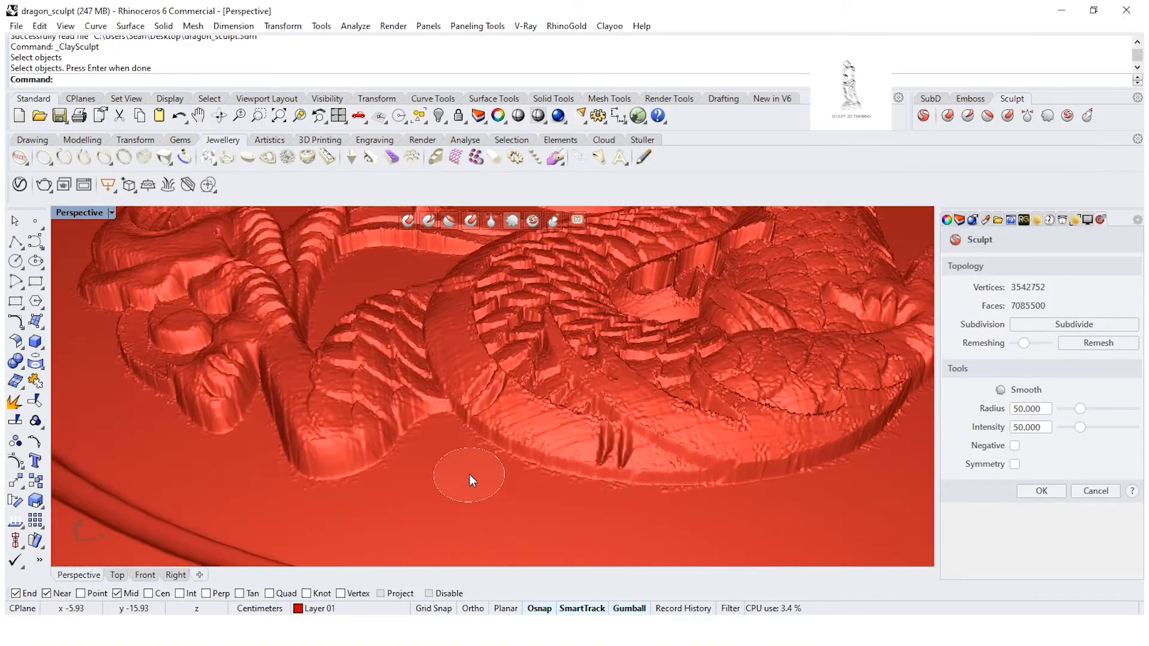
pyautogui.moveTo(480, 410)
pyautogui.mouseDown()
pyautogui.moveTo(602, 472)
pyautogui.moveTo(483, 432)
pyautogui.moveTo(429, 382)
pyautogui.moveTo(303, 480)
pyautogui.mouseUp()
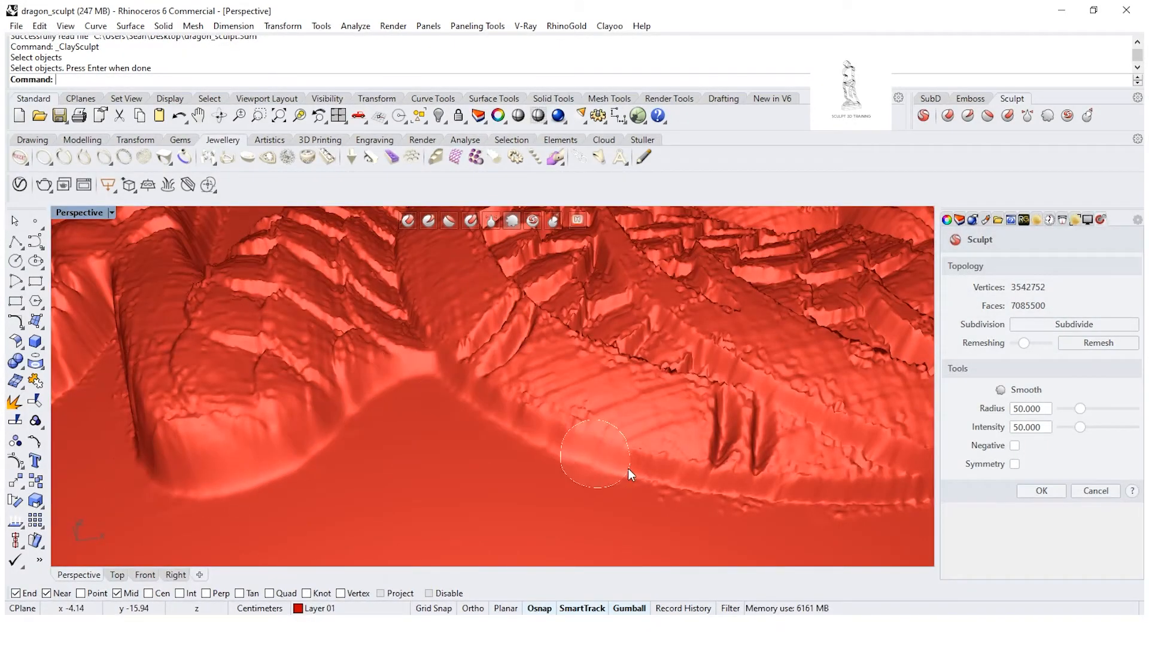
pyautogui.moveTo(762, 514)
pyautogui.mouseDown()
pyautogui.moveTo(878, 510)
pyautogui.moveTo(672, 505)
pyautogui.mouseUp()
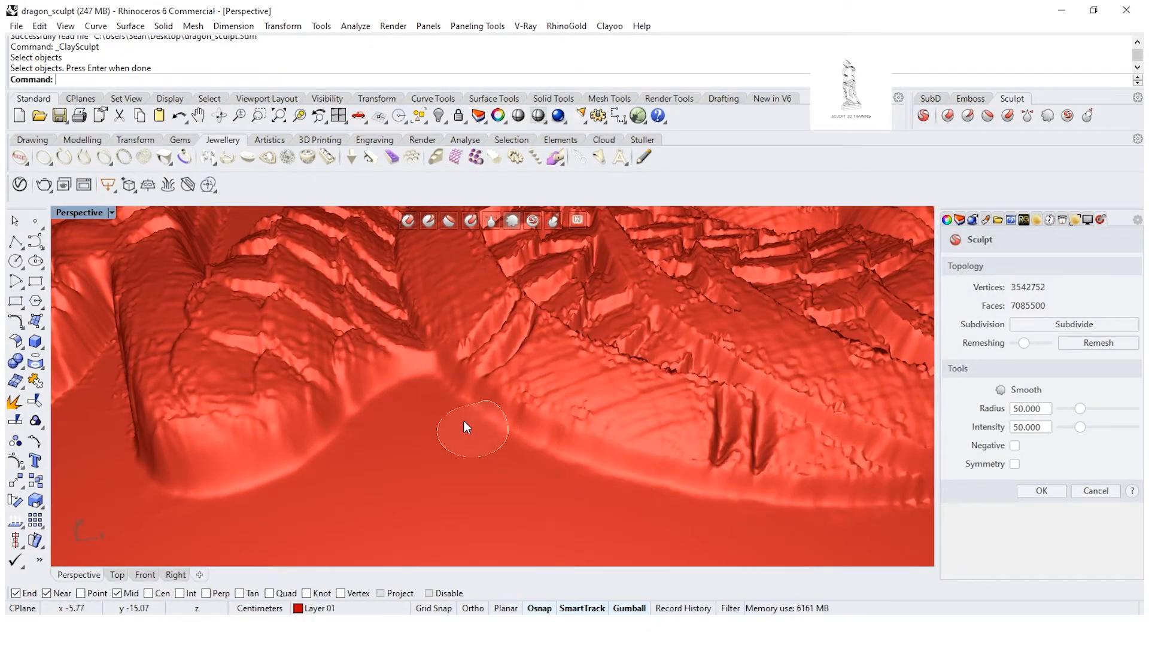
pyautogui.moveTo(574, 422)
pyautogui.mouseDown()
pyautogui.moveTo(533, 414)
pyautogui.moveTo(554, 373)
pyautogui.moveTo(650, 400)
pyautogui.mouseUp()
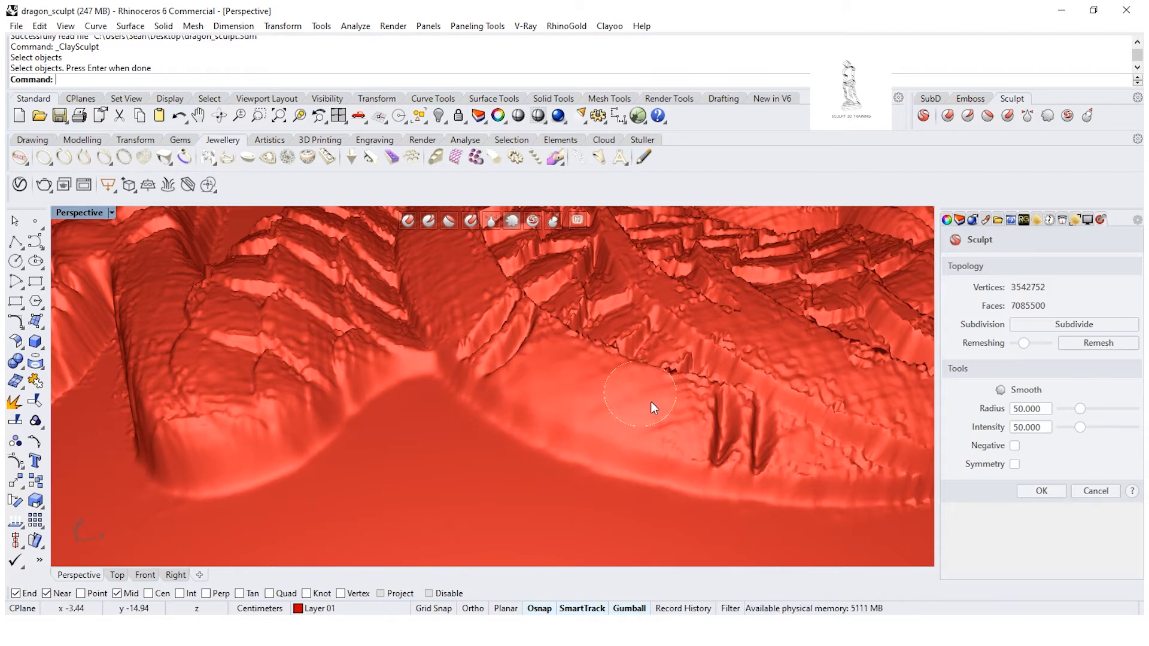
pyautogui.moveTo(684, 454)
pyautogui.mouseDown()
pyautogui.moveTo(755, 403)
pyautogui.moveTo(831, 488)
pyautogui.moveTo(820, 455)
pyautogui.moveTo(751, 491)
pyautogui.mouseUp()
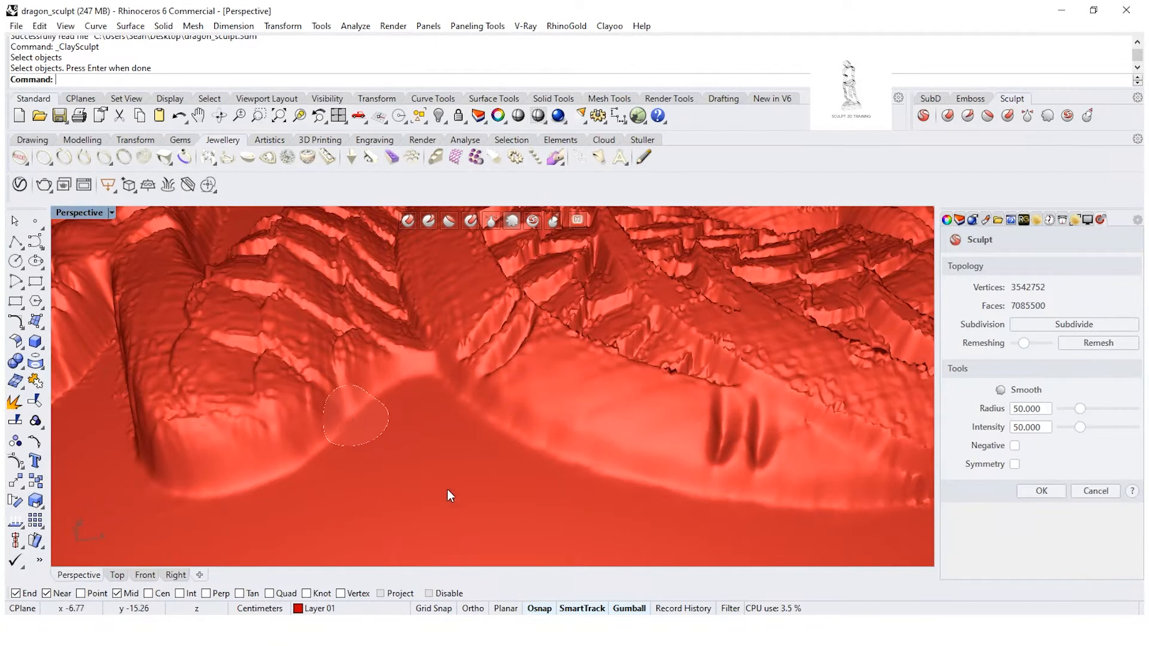
pyautogui.moveTo(607, 507); pyautogui.dragTo(663, 415, button='right')
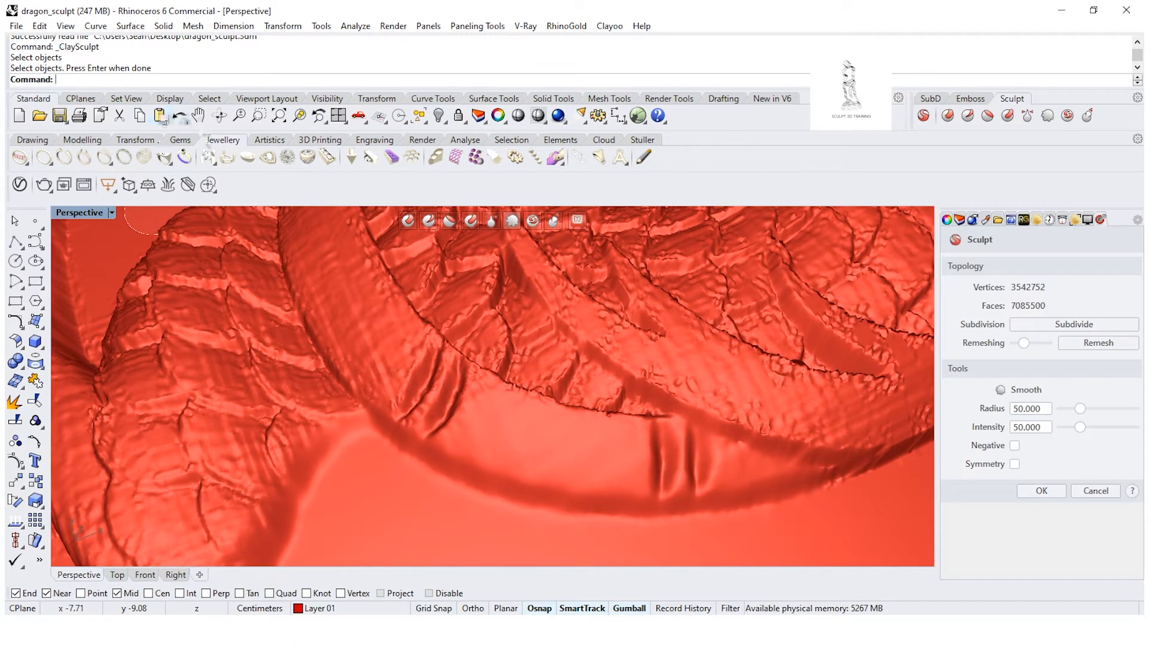
pyautogui.click(180, 117)
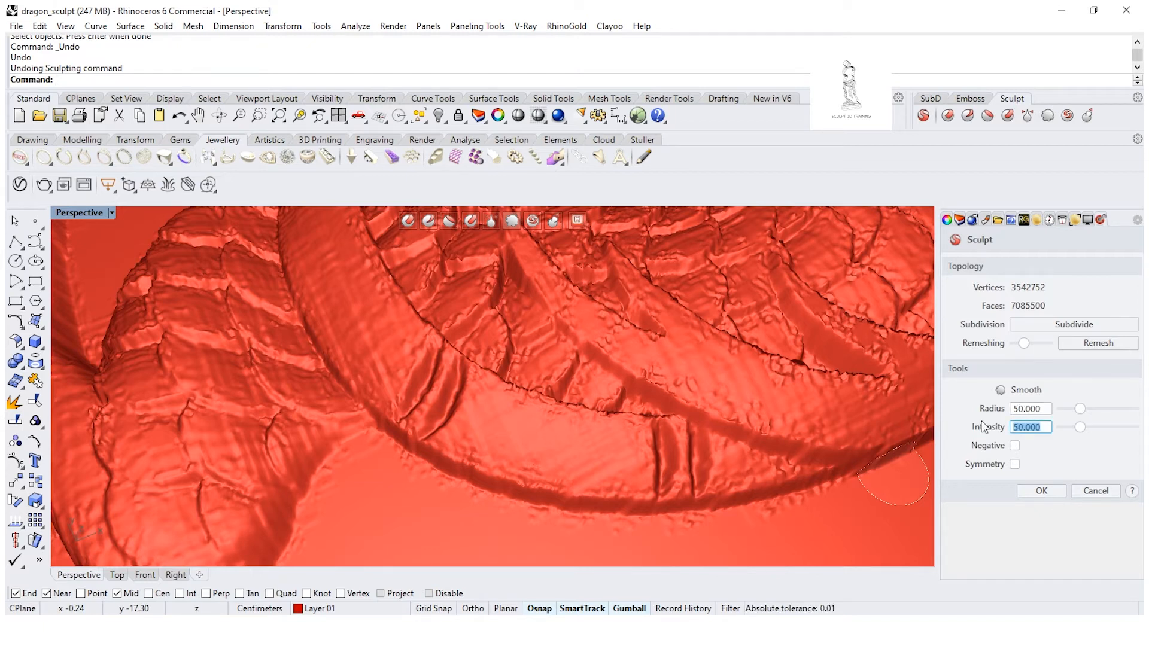
# Set the Smooth brush intensity to 35 and smooth the dragon's lower coil and the base edge of the adjoining leg bend
pyautogui.write('5')
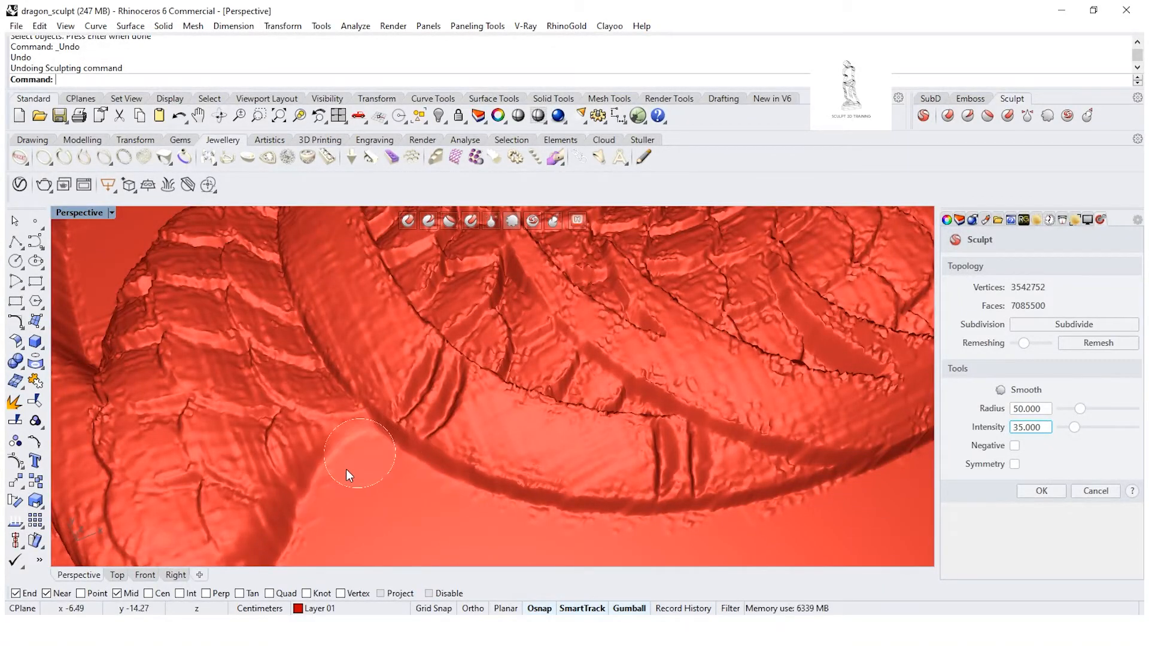
pyautogui.moveTo(483, 464)
pyautogui.mouseDown()
pyautogui.moveTo(424, 397)
pyautogui.moveTo(412, 427)
pyautogui.mouseUp()
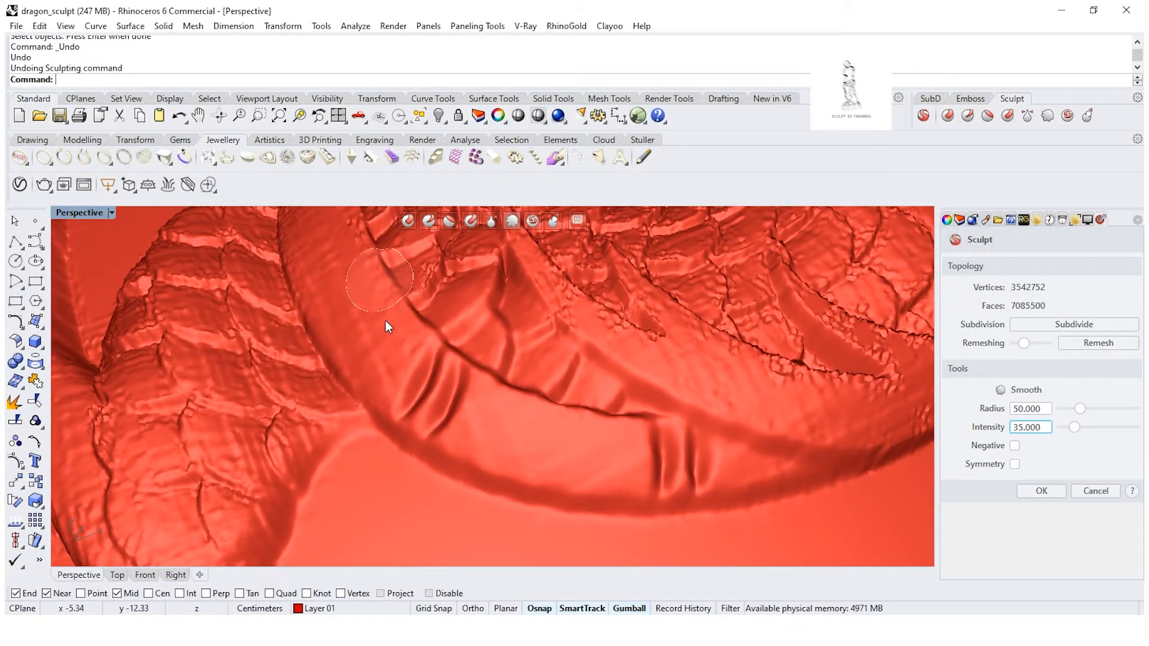
pyautogui.moveTo(386, 496)
pyautogui.mouseDown(button='right')
pyautogui.moveTo(420, 505)
pyautogui.moveTo(418, 476)
pyautogui.mouseUp(button='right')
pyautogui.moveTo(480, 411)
pyautogui.mouseDown()
pyautogui.moveTo(520, 301)
pyautogui.moveTo(422, 464)
pyautogui.moveTo(466, 447)
pyautogui.moveTo(421, 451)
pyautogui.mouseUp()
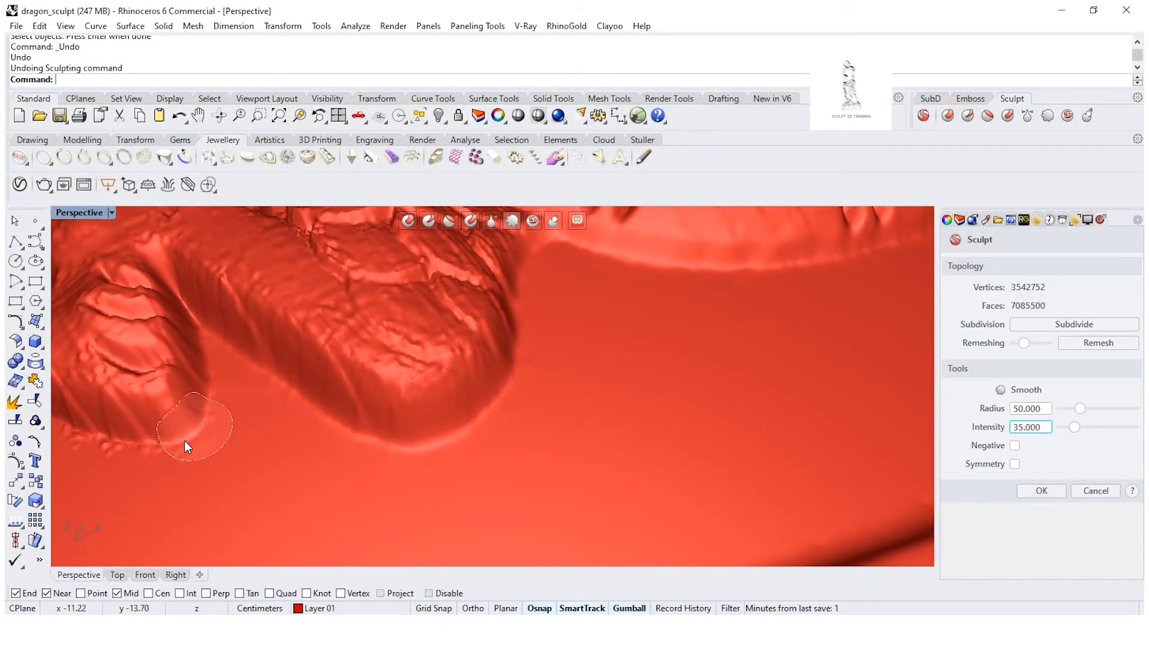
# Smooth the neighbouring toe and the rough scales along the bent leg up to where it meets the coil
pyautogui.moveTo(136, 447)
pyautogui.mouseDown()
pyautogui.moveTo(124, 383)
pyautogui.moveTo(177, 402)
pyautogui.moveTo(134, 313)
pyautogui.moveTo(92, 285)
pyautogui.mouseUp()
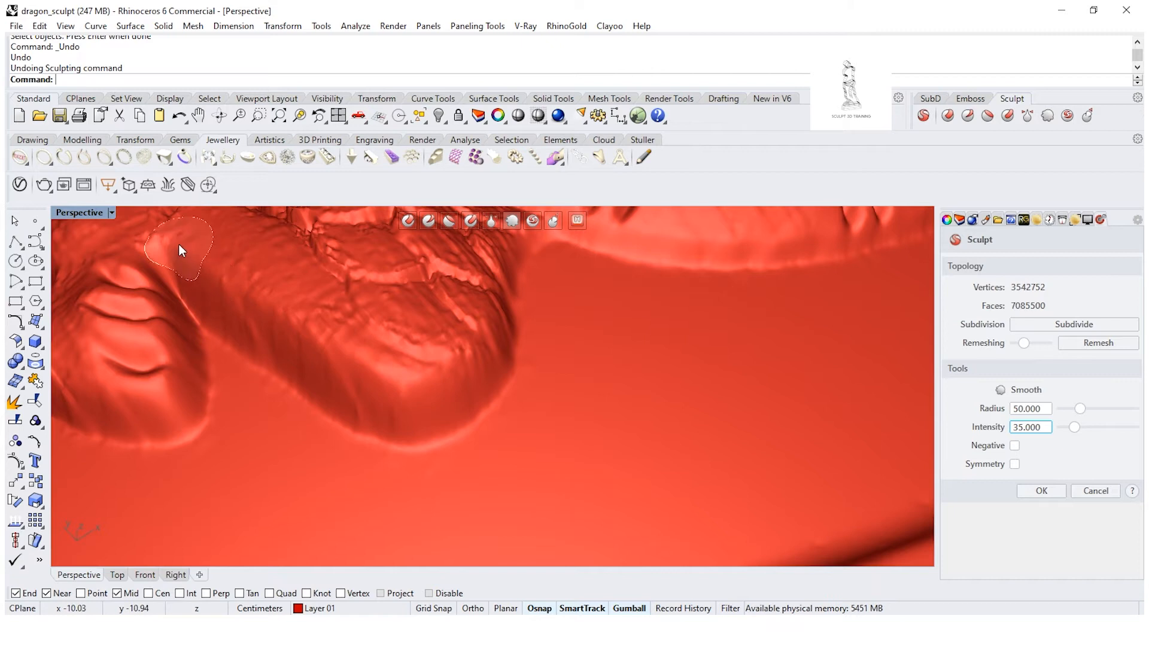
pyautogui.moveTo(202, 272)
pyautogui.mouseDown()
pyautogui.moveTo(305, 368)
pyautogui.moveTo(425, 348)
pyautogui.moveTo(490, 318)
pyautogui.mouseUp()
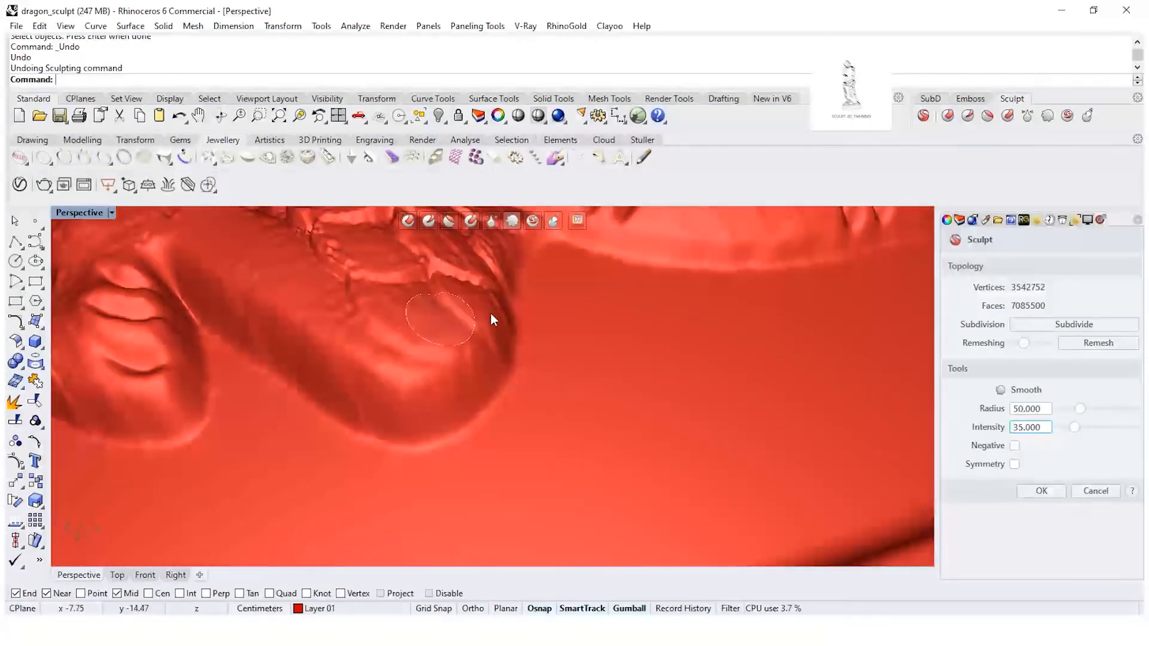
pyautogui.moveTo(365, 300)
pyautogui.mouseDown()
pyautogui.moveTo(226, 224)
pyautogui.moveTo(451, 372)
pyautogui.moveTo(503, 361)
pyautogui.mouseUp()
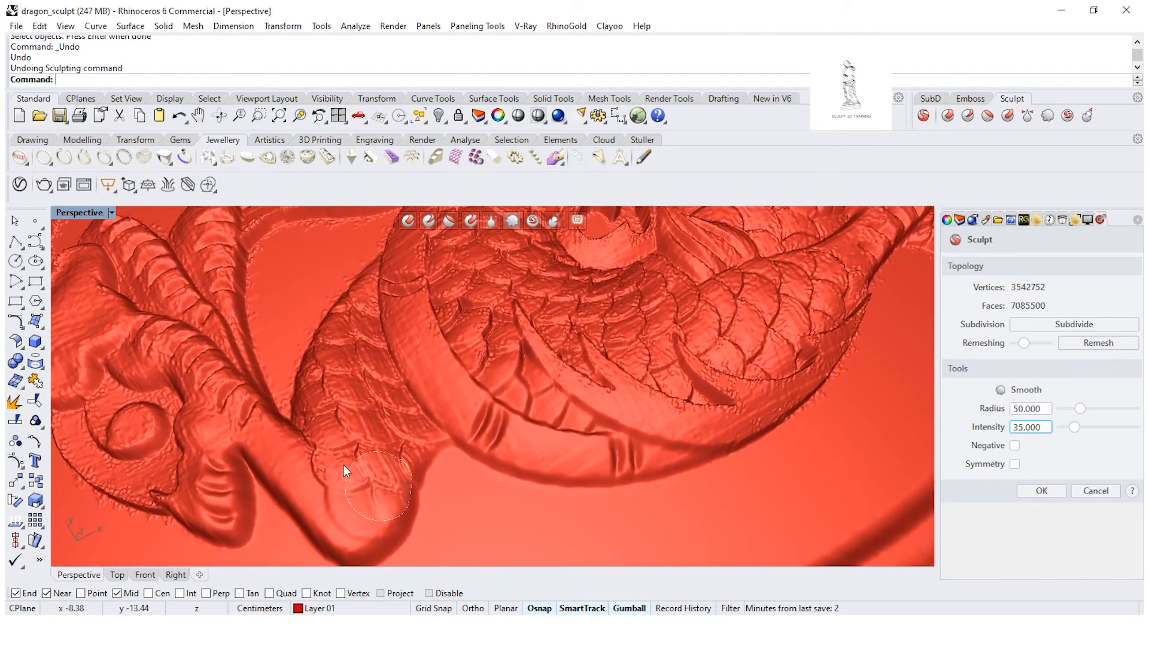
pyautogui.moveTo(353, 436)
pyautogui.mouseDown()
pyautogui.moveTo(417, 448)
pyautogui.moveTo(369, 359)
pyautogui.moveTo(382, 363)
pyautogui.mouseUp()
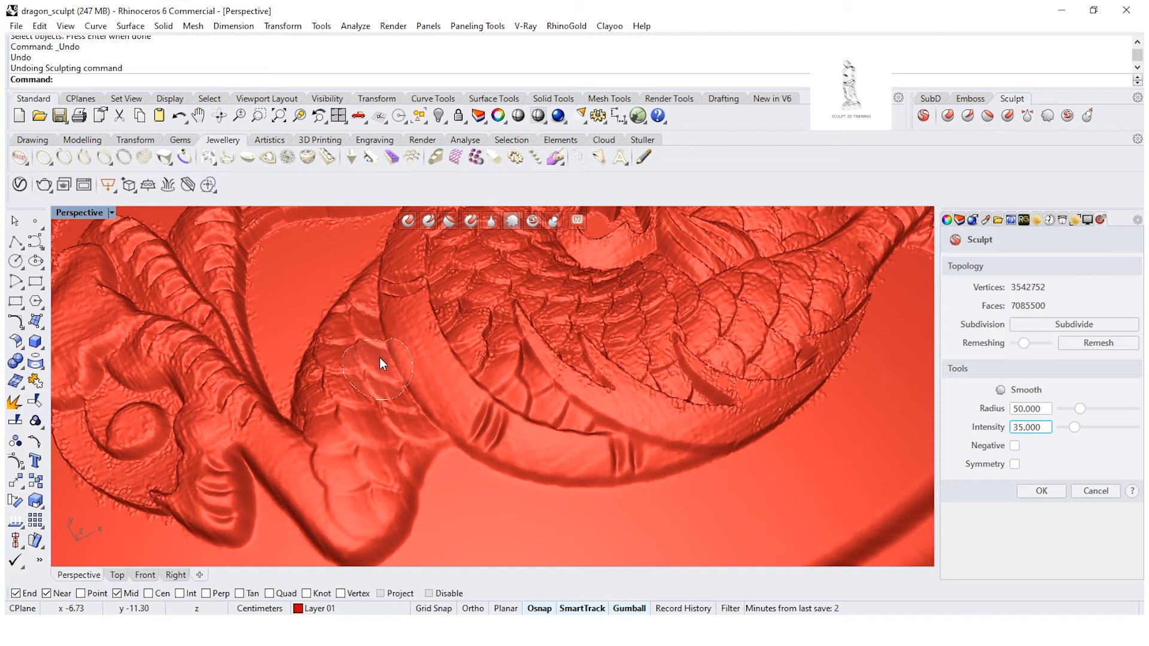
pyautogui.moveTo(347, 312)
pyautogui.mouseDown()
pyautogui.moveTo(333, 397)
pyautogui.moveTo(306, 423)
pyautogui.mouseUp()
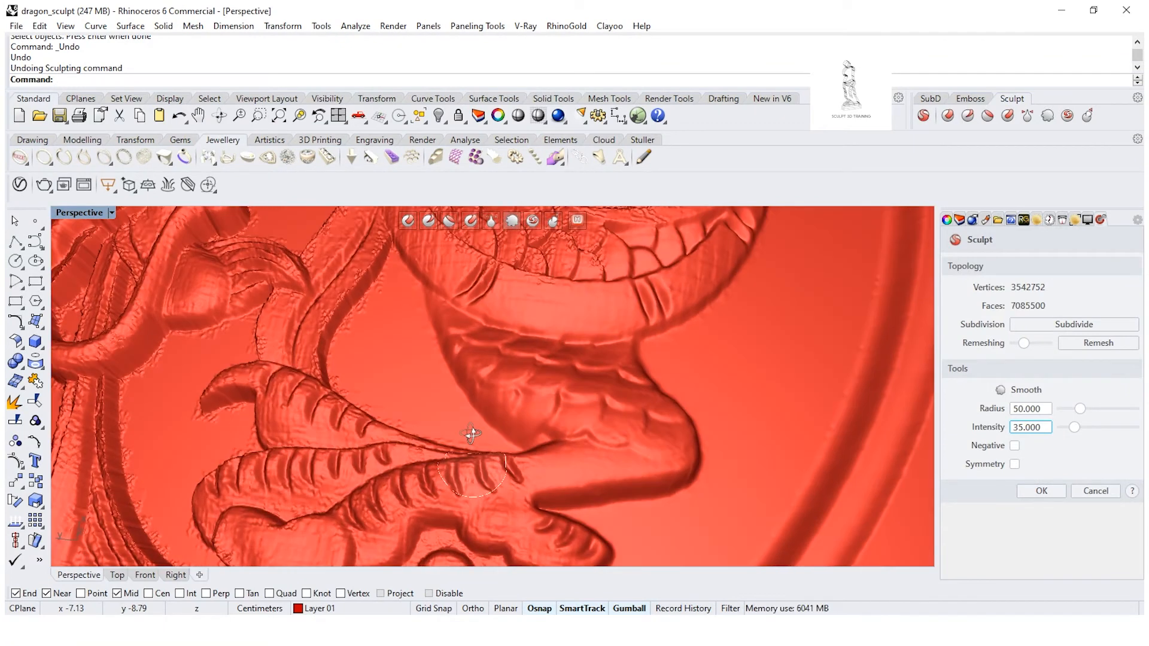
# Set the Smooth brush intensity to 30 and smooth the scales and pointed fins across the dragon's lower coil
pyautogui.moveTo(1045, 427); pyautogui.dragTo(886, 421)
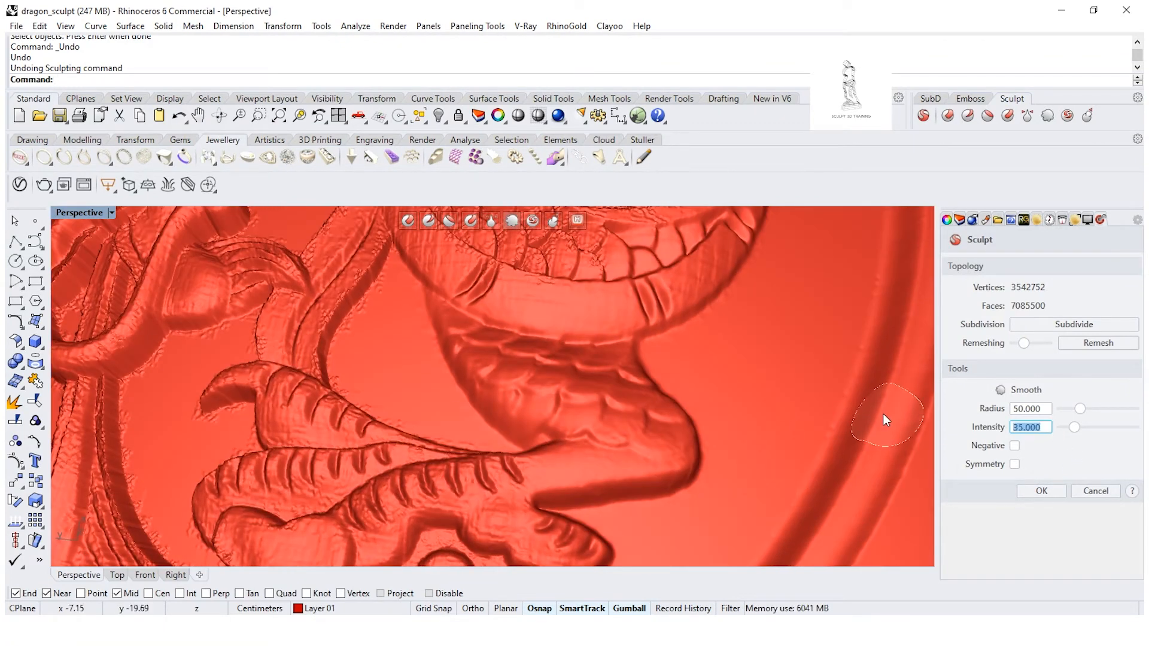
pyautogui.write('30')
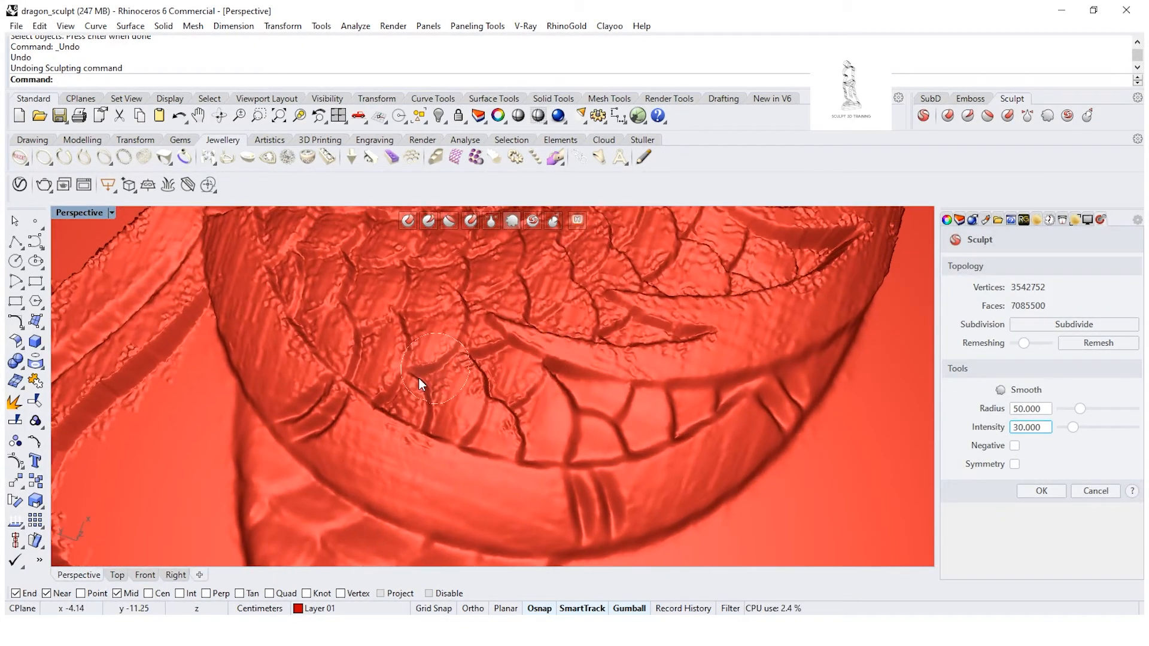
pyautogui.moveTo(383, 403)
pyautogui.mouseDown()
pyautogui.moveTo(387, 351)
pyautogui.moveTo(325, 307)
pyautogui.moveTo(282, 296)
pyautogui.moveTo(317, 244)
pyautogui.moveTo(408, 255)
pyautogui.moveTo(352, 344)
pyautogui.moveTo(494, 408)
pyautogui.moveTo(391, 424)
pyautogui.moveTo(341, 394)
pyautogui.moveTo(302, 403)
pyautogui.moveTo(300, 333)
pyautogui.moveTo(228, 228)
pyautogui.moveTo(253, 414)
pyautogui.mouseUp()
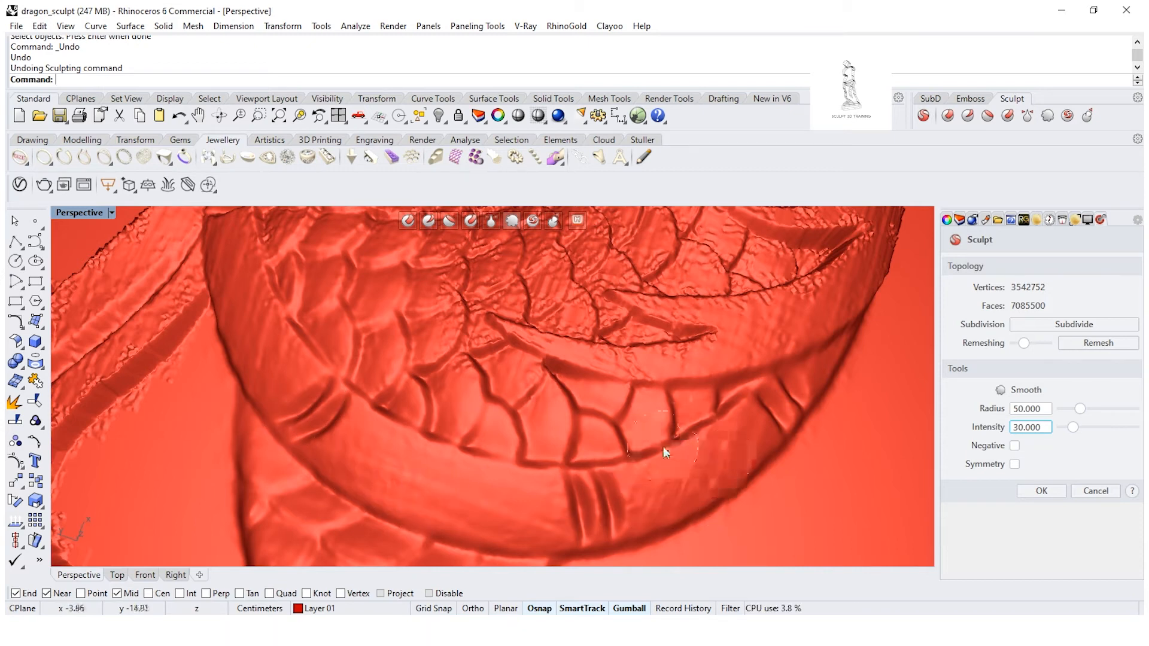
pyautogui.moveTo(780, 488); pyautogui.dragTo(670, 489, button='right')
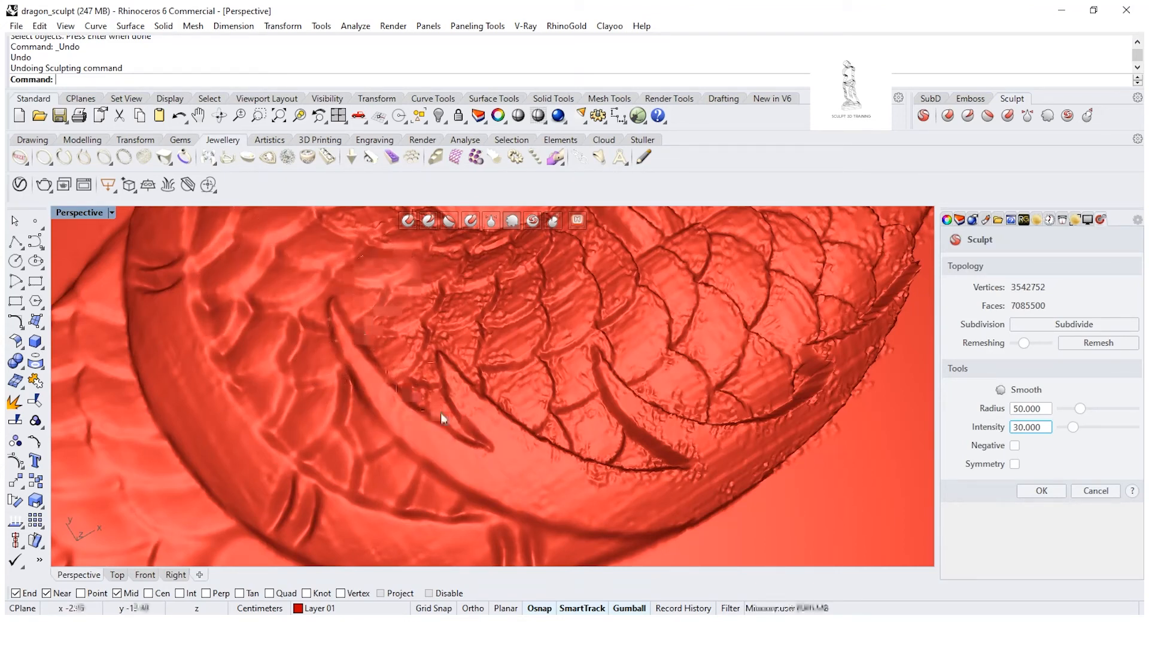
pyautogui.moveTo(429, 317)
pyautogui.mouseDown()
pyautogui.moveTo(449, 326)
pyautogui.moveTo(500, 277)
pyautogui.moveTo(526, 313)
pyautogui.moveTo(483, 389)
pyautogui.moveTo(599, 479)
pyautogui.moveTo(692, 469)
pyautogui.moveTo(585, 359)
pyautogui.moveTo(594, 446)
pyautogui.mouseUp()
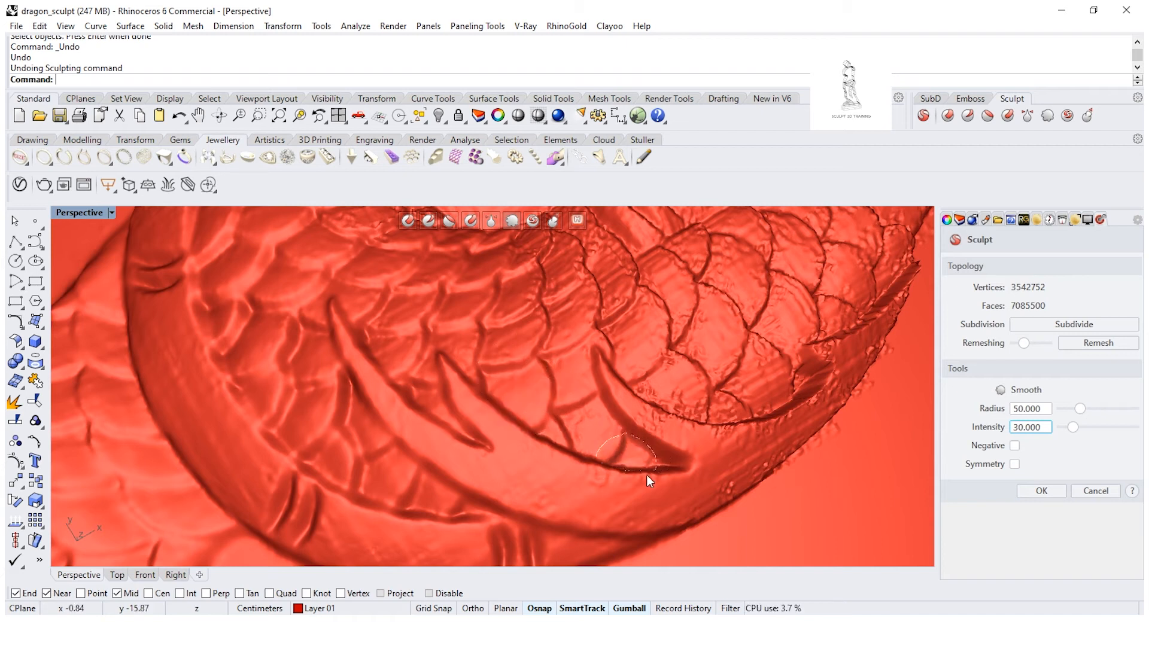
pyautogui.moveTo(755, 453)
pyautogui.mouseDown(button='right')
pyautogui.moveTo(667, 397)
pyautogui.moveTo(617, 427)
pyautogui.moveTo(447, 407)
pyautogui.mouseUp(button='right')
pyautogui.scroll(-5, 478, 403)
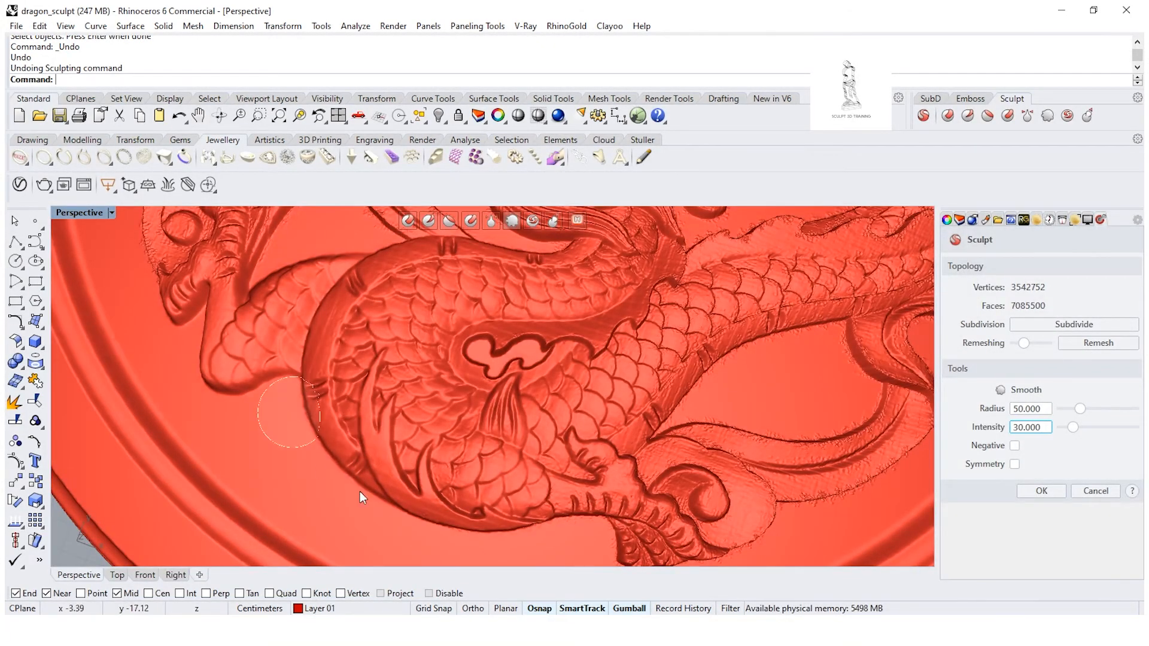
# Check the smoothed lower coil and leg of the dragon and undo the last sculpting operation
pyautogui.moveTo(482, 513); pyautogui.dragTo(529, 506, button='right')
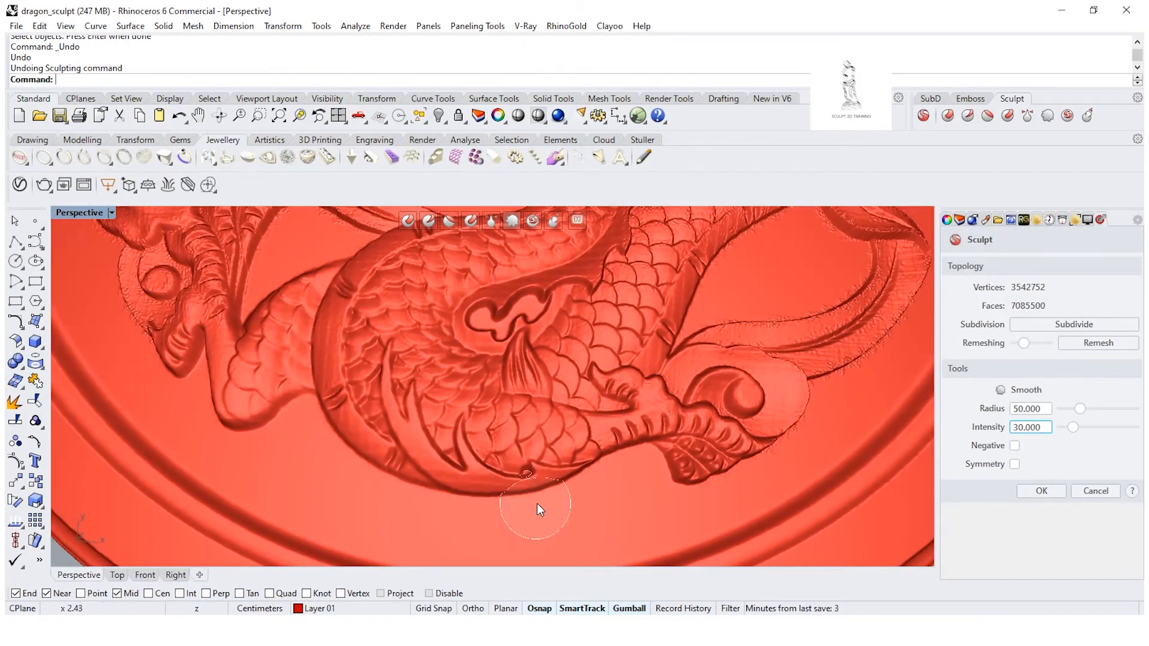
pyautogui.moveTo(537, 503); pyautogui.dragTo(544, 471, button='right')
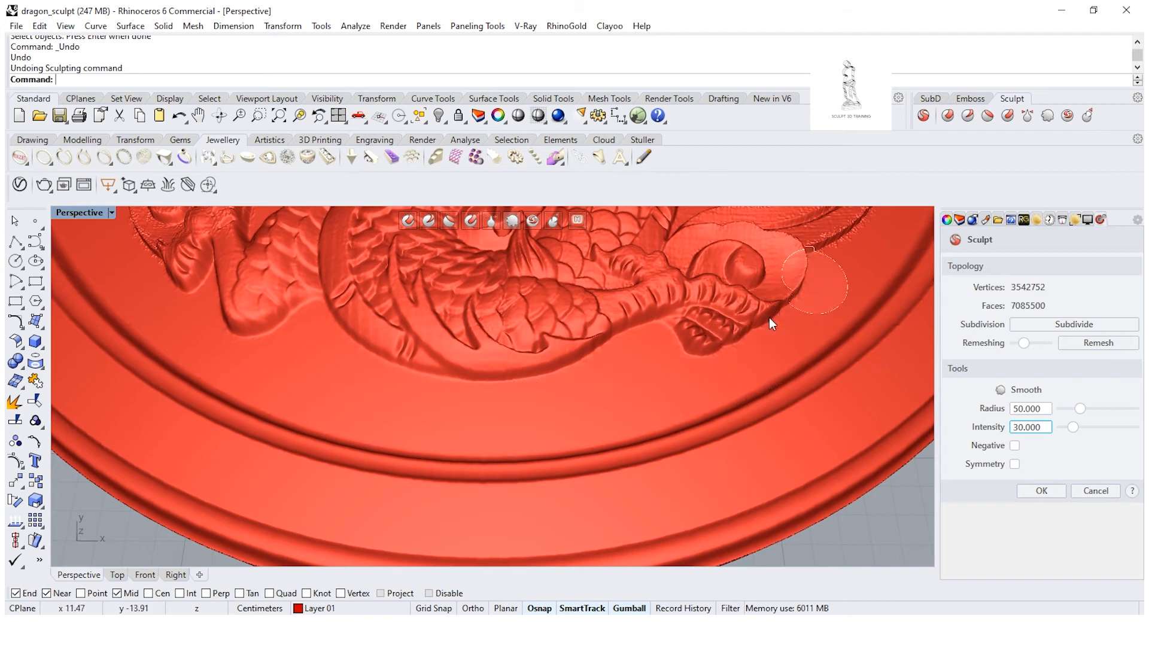
pyautogui.scroll(5, 599, 359)
pyautogui.moveTo(593, 385); pyautogui.dragTo(460, 303, button='right')
pyautogui.scroll(6, 606, 433)
pyautogui.hotkey('ctrl', 'z')
# Finish the sculpt of the dragon medallion and keep the original object alongside the sculpted mesh
pyautogui.scroll(-12, 514, 389)
pyautogui.scroll(-3, 494, 383)
pyautogui.scroll(5, 510, 419)
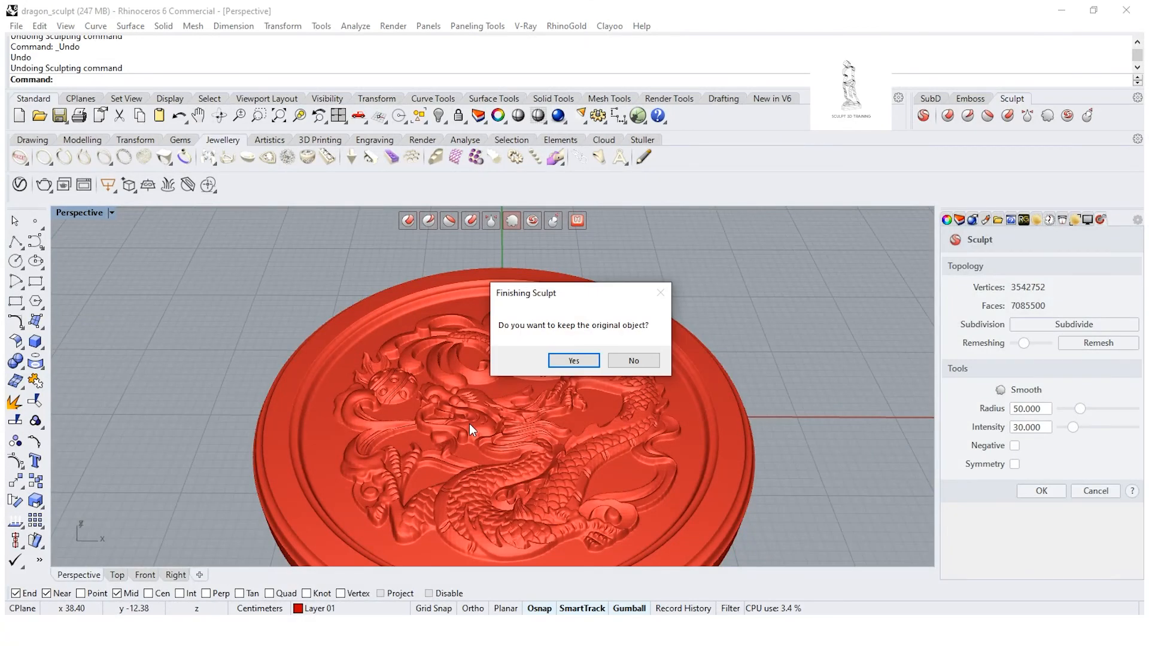
pyautogui.click(574, 361)
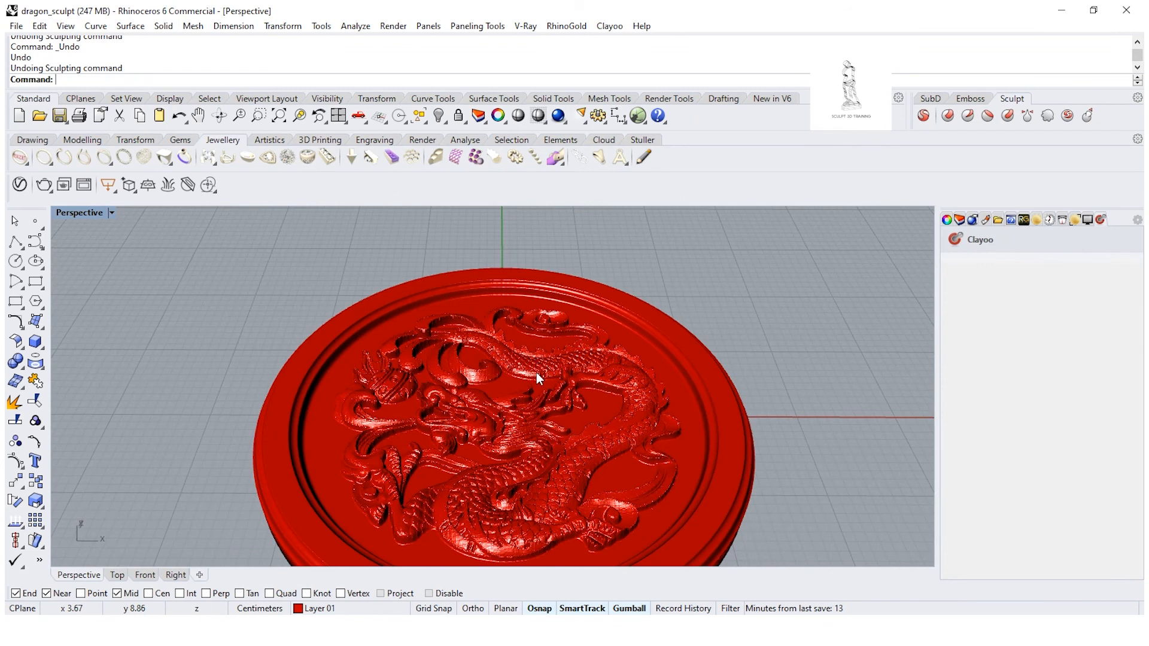
# Select the original unsmoothed mesh from the two overlapping medallions and move it in the negative X direction
pyautogui.click(536, 372)
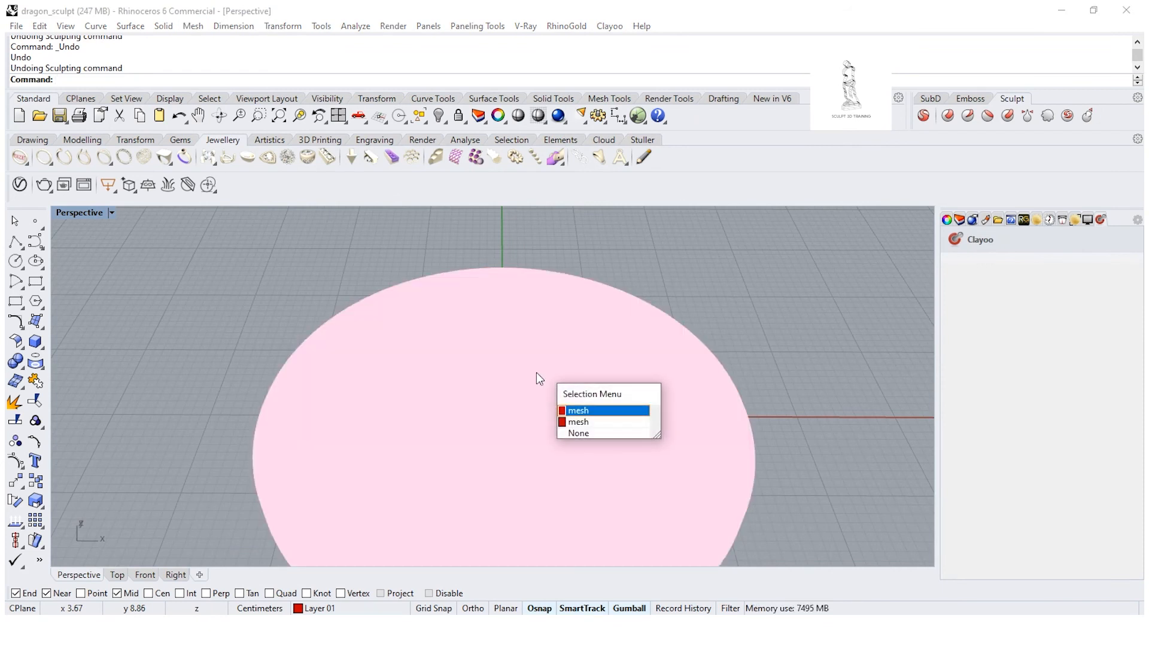
pyautogui.click(599, 423)
pyautogui.moveTo(541, 425); pyautogui.dragTo(387, 256)
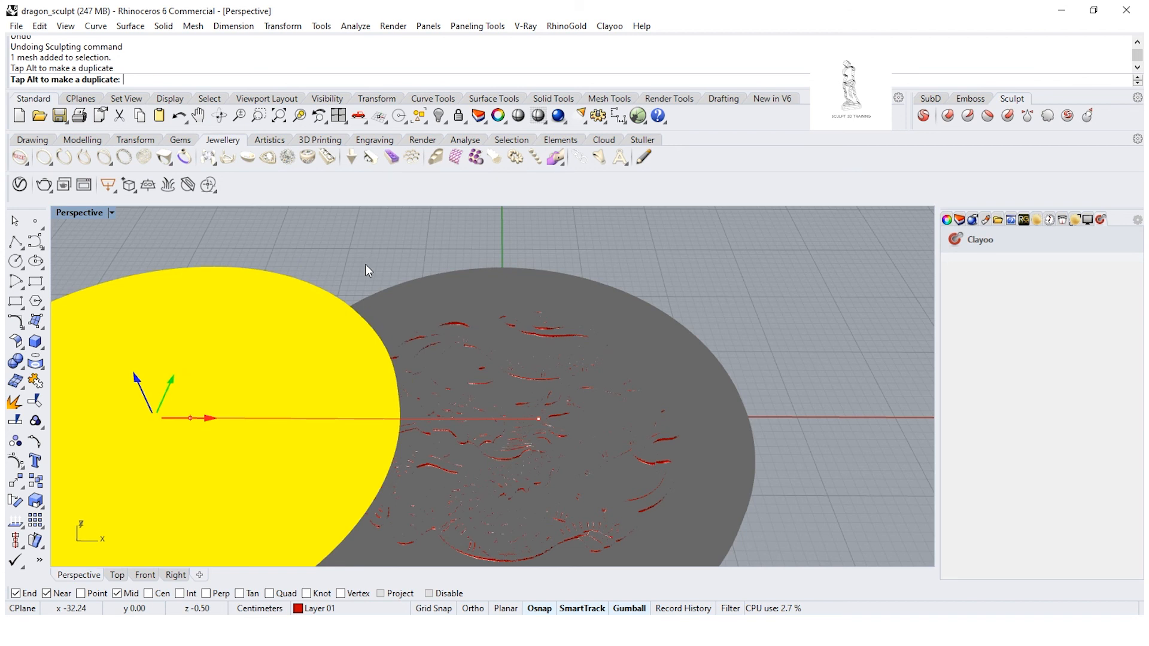
pyautogui.click(365, 265)
# Move the original medallion farther along negative X until it clears the sculpted one, and compare the two reliefs
pyautogui.keyDown('shift'); pyautogui.moveTo(467, 383); pyautogui.dragTo(643, 350, button='right'); pyautogui.keyUp('shift')
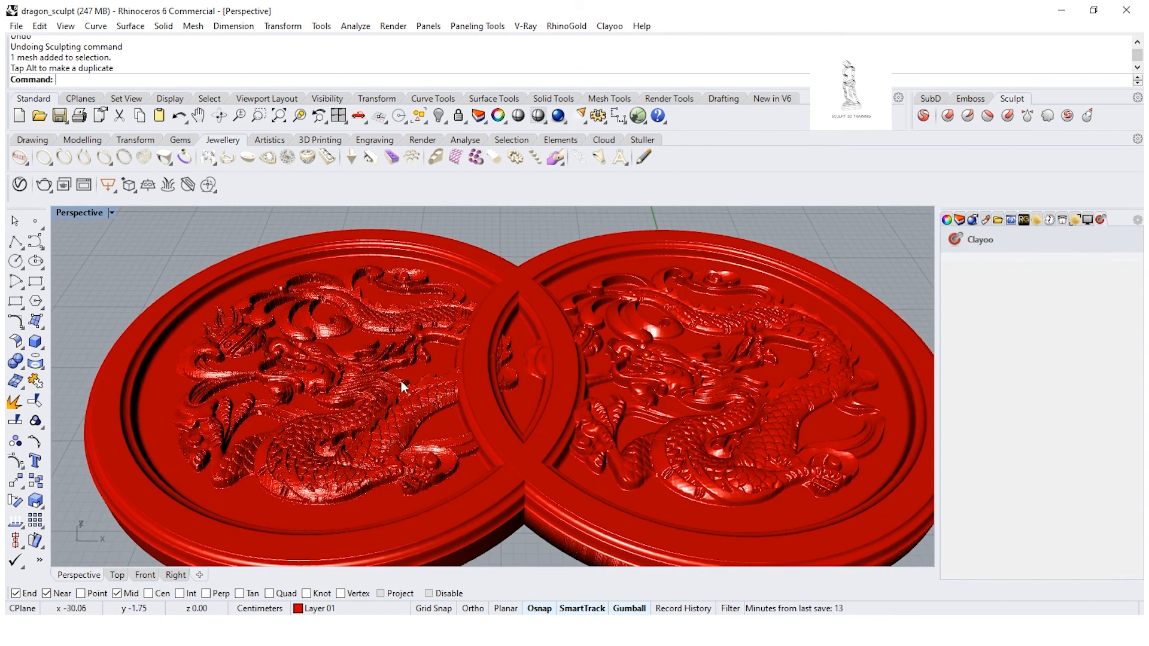
pyautogui.click(401, 381)
pyautogui.moveTo(203, 359); pyautogui.dragTo(223, 359)
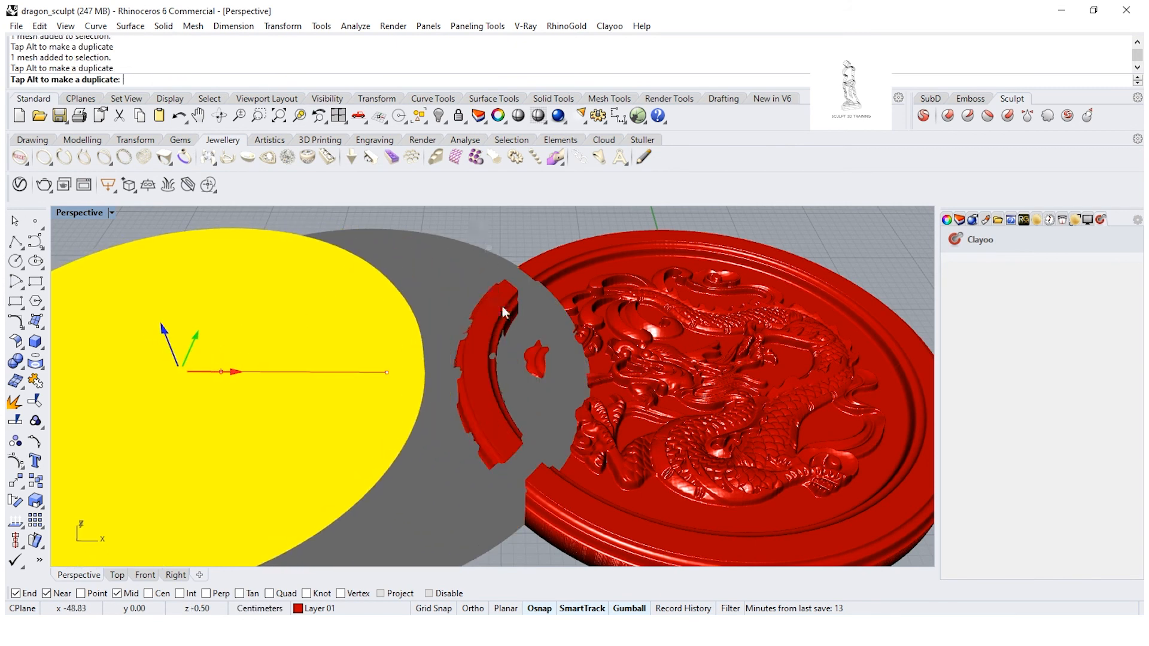
pyautogui.moveTo(513, 329); pyautogui.dragTo(610, 391, button='right')
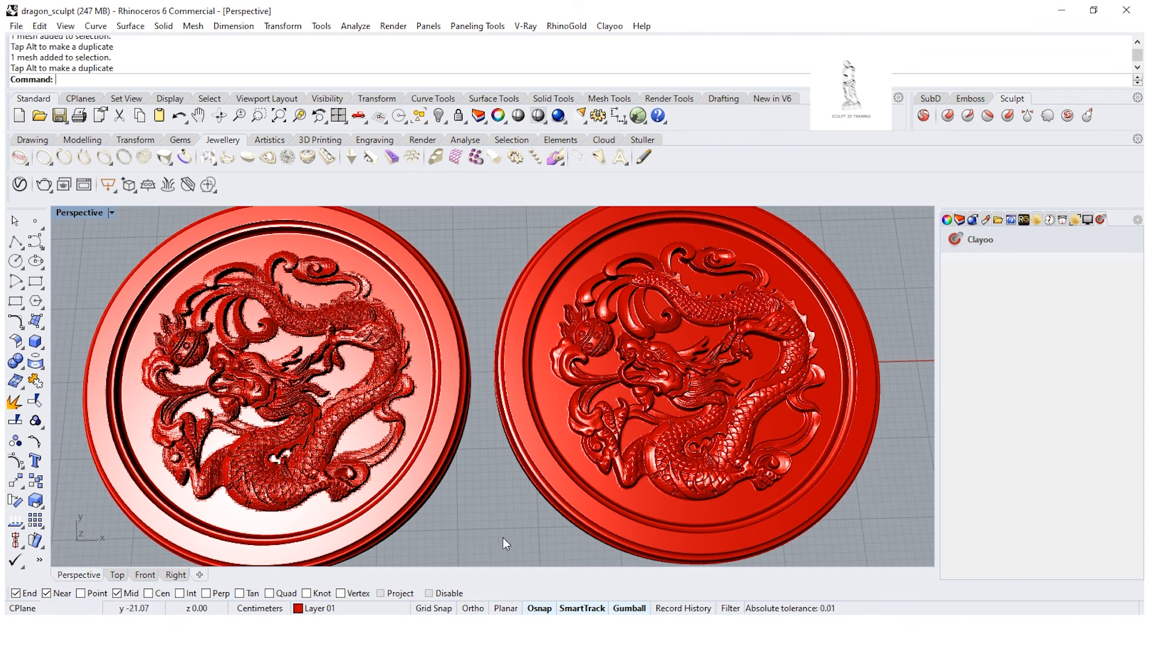
pyautogui.scroll(-5, 500, 536)
pyautogui.moveTo(497, 533); pyautogui.dragTo(480, 495, button='right')
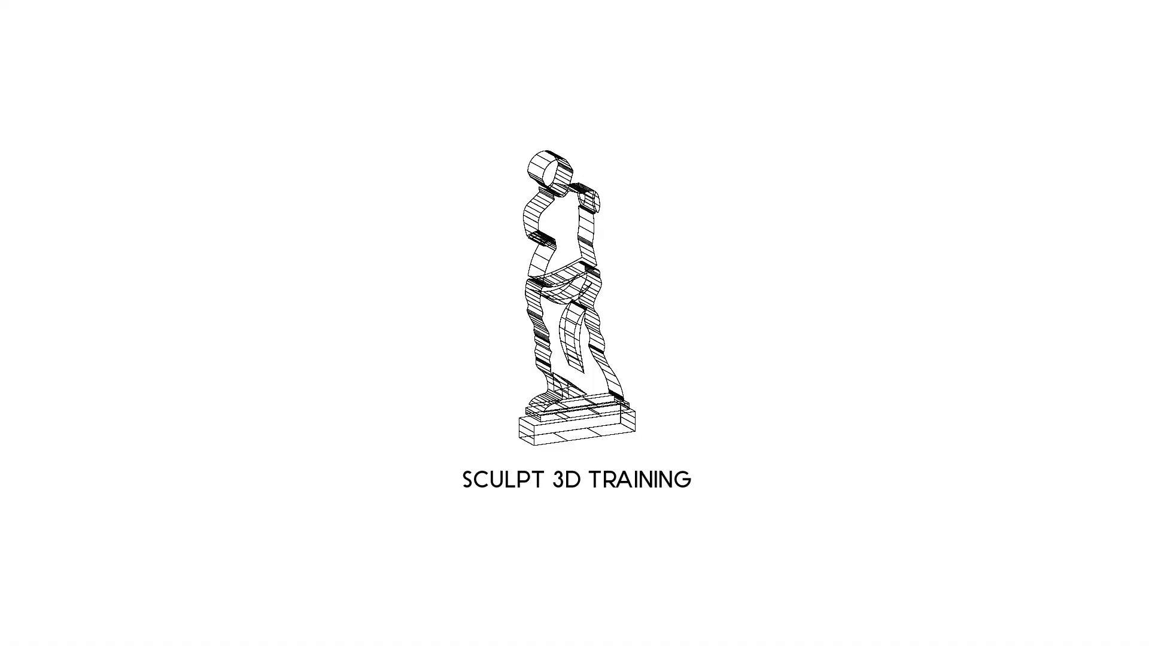